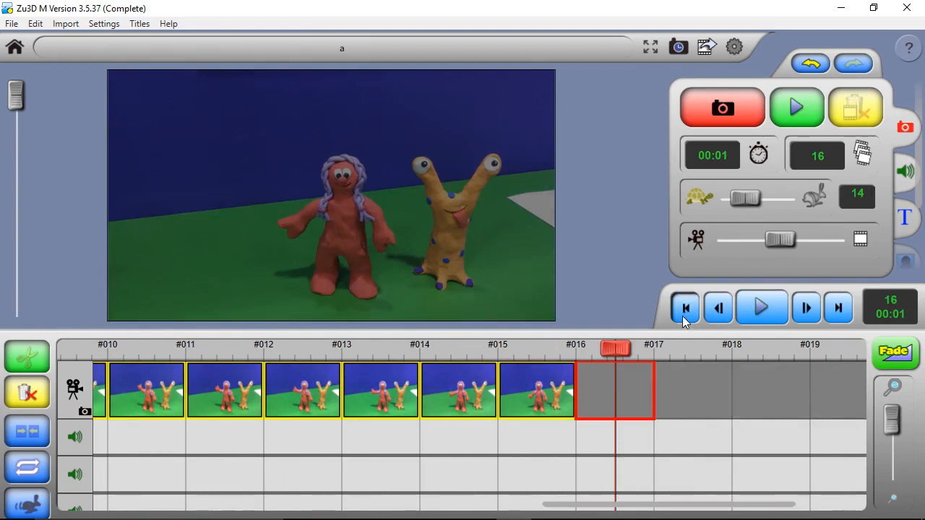
Play the animation from its first frame, then select frame 3 for green screen editing
{"action": "left_click", "coordinate": [683, 310]}
{"action": "left_click", "coordinate": [752, 309]}
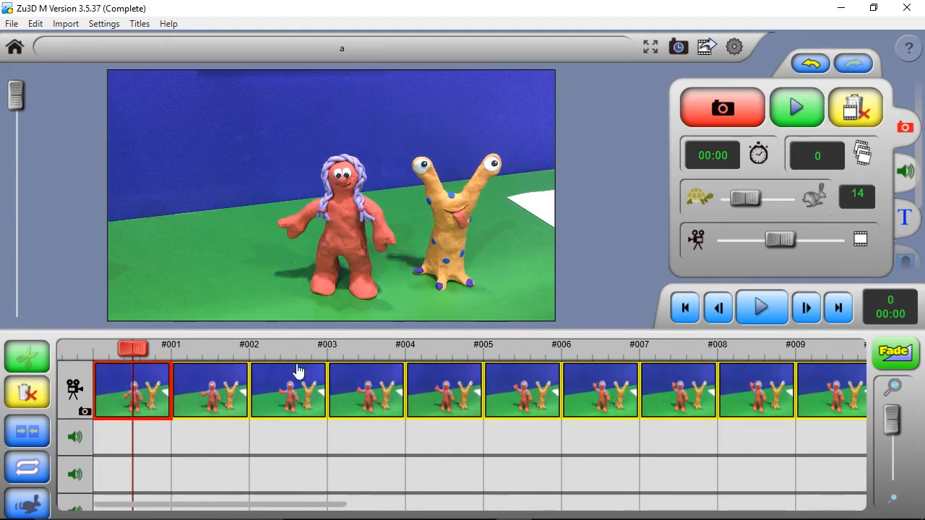
{"action": "left_click", "coordinate": [340, 384]}
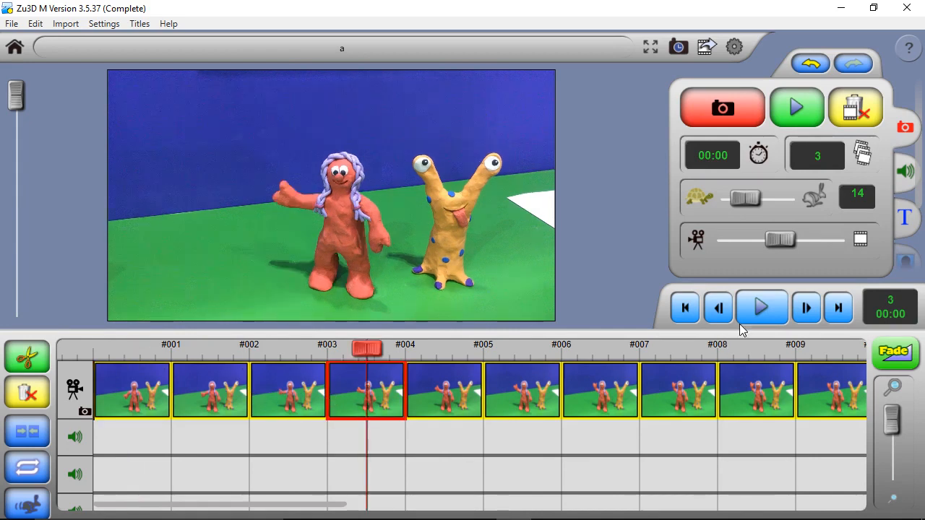
{"action": "left_click", "coordinate": [906, 263]}
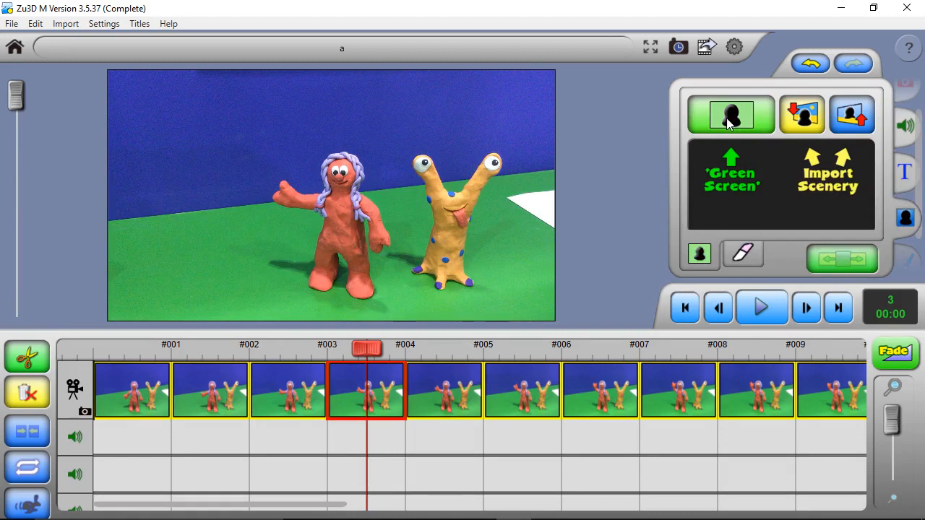
Try keying out the blue backdrop and green floor in frame 3, then delete both key colours
{"action": "left_click", "coordinate": [702, 125]}
{"action": "left_click", "coordinate": [547, 162]}
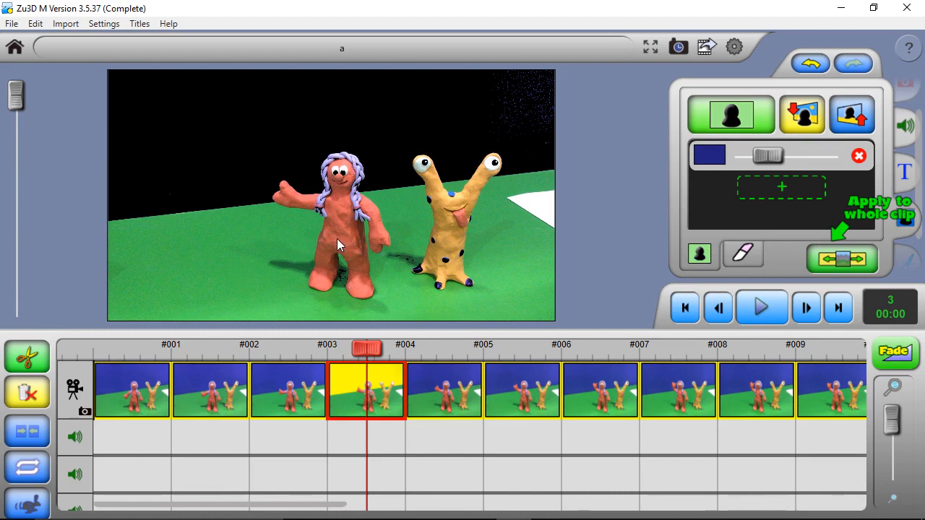
{"action": "left_click", "coordinate": [781, 187]}
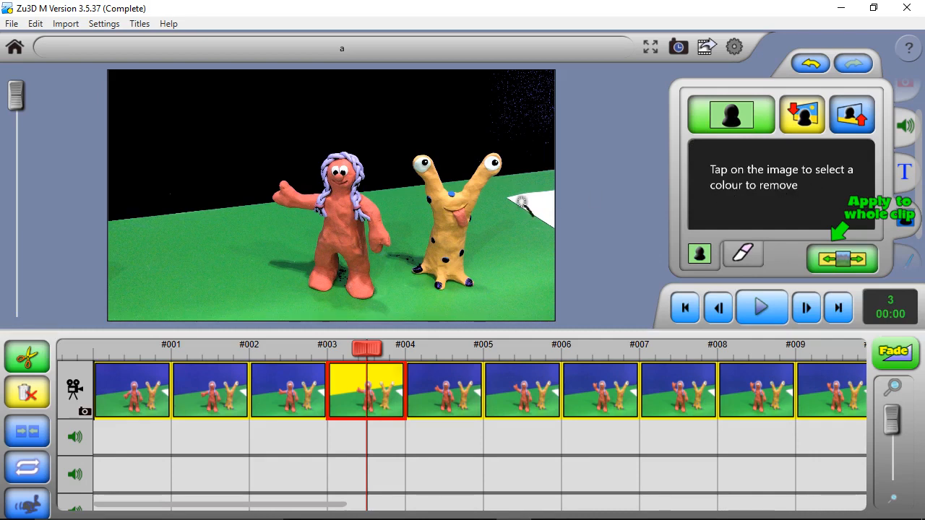
{"action": "left_click", "coordinate": [233, 251]}
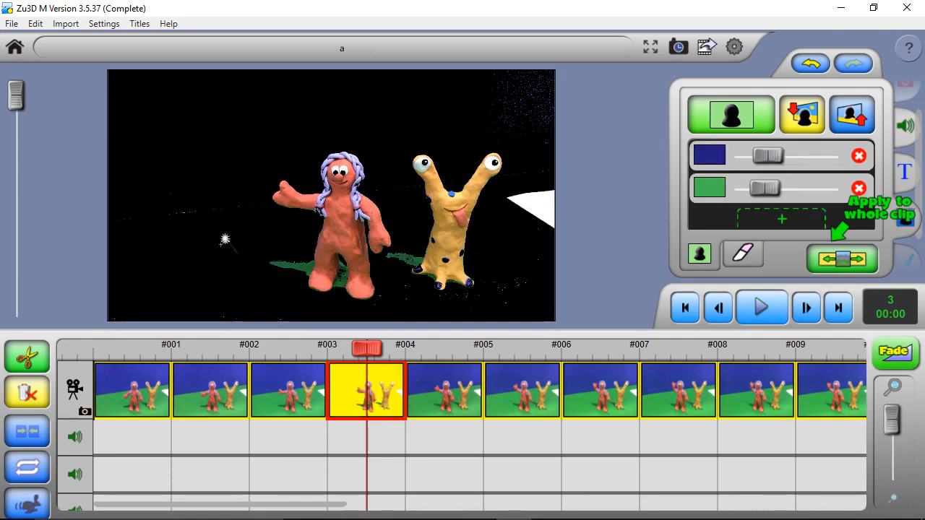
{"action": "mouse_move", "coordinate": [763, 192]}
{"action": "left_mouse_down"}
{"action": "mouse_move", "coordinate": [744, 189]}
{"action": "mouse_move", "coordinate": [755, 188]}
{"action": "left_mouse_up"}
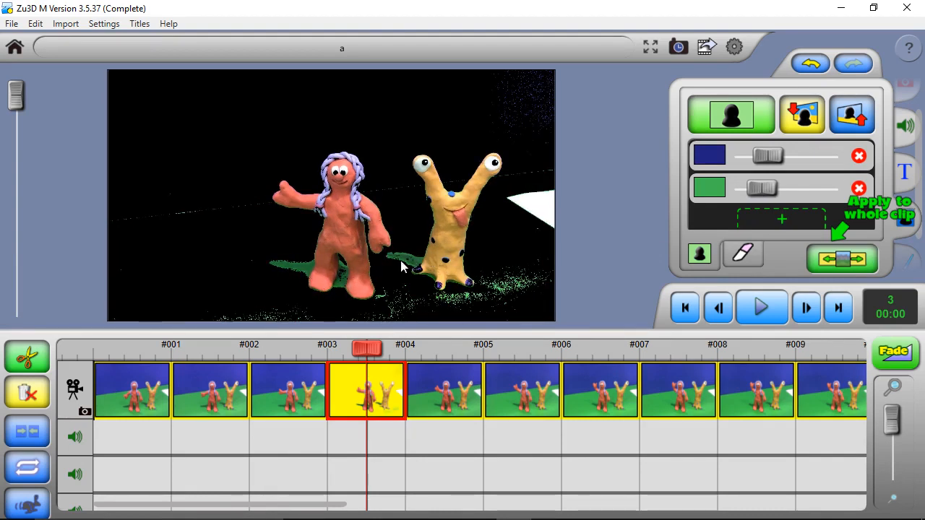
{"action": "left_click", "coordinate": [858, 188]}
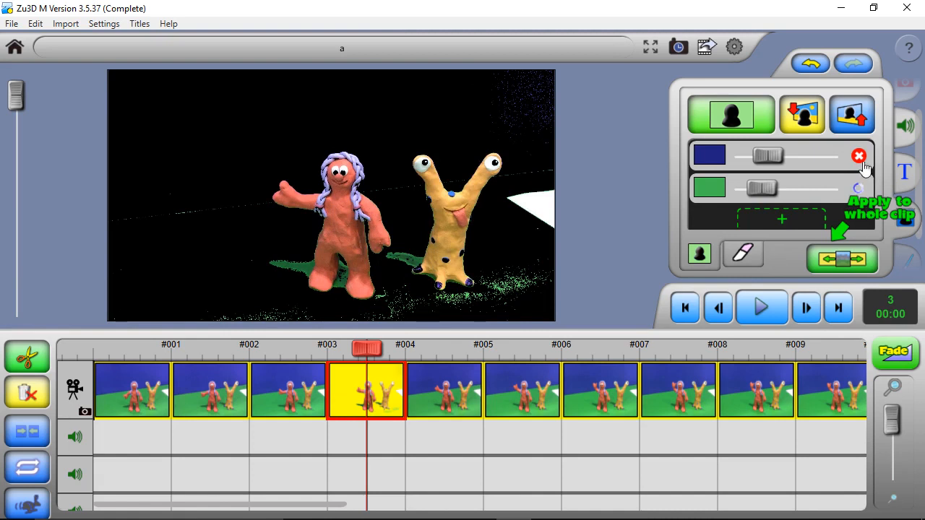
{"action": "left_click", "coordinate": [858, 157]}
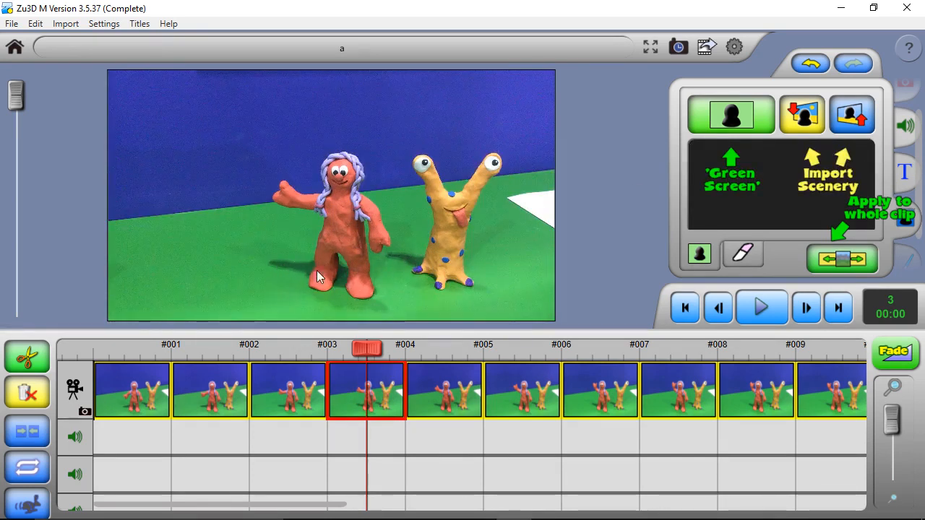
Key out the blue backdrop and the bright green floor in frame 3
{"action": "left_click", "coordinate": [709, 129]}
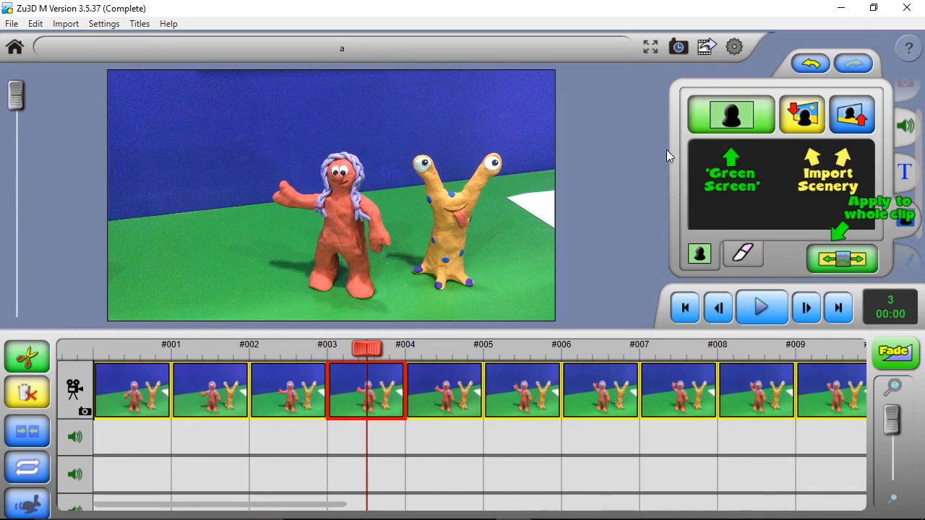
{"action": "left_click", "coordinate": [859, 156]}
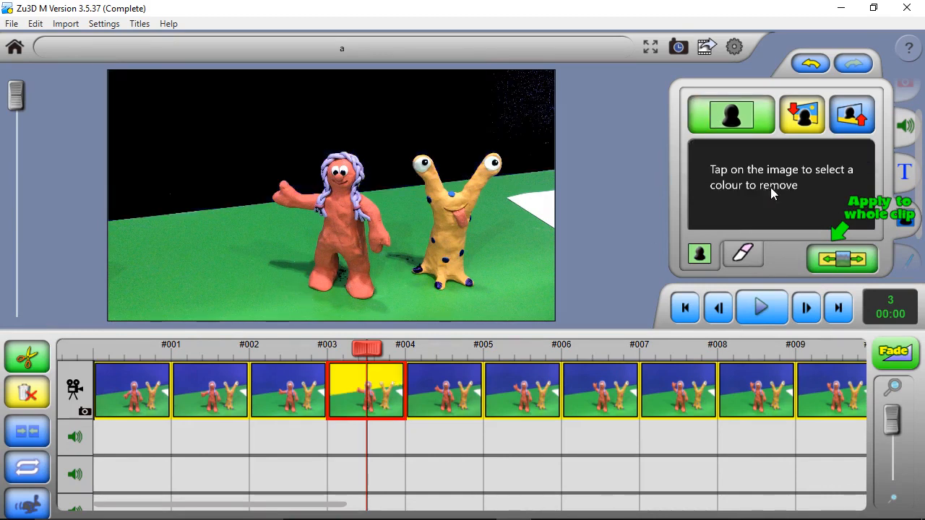
{"action": "left_click", "coordinate": [215, 308]}
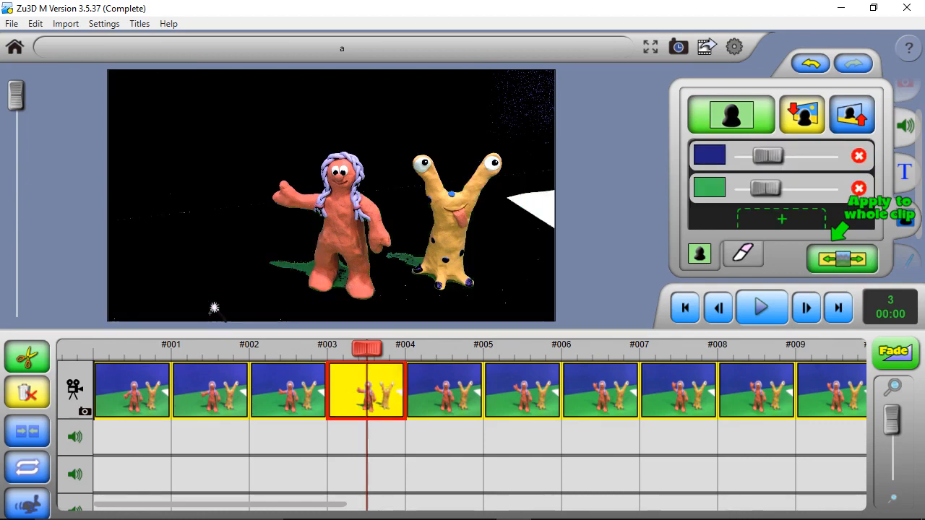
Add the dark green floor shadow as a third removed colour and lower its tolerance to preserve both clay figures
{"action": "left_click", "coordinate": [781, 220]}
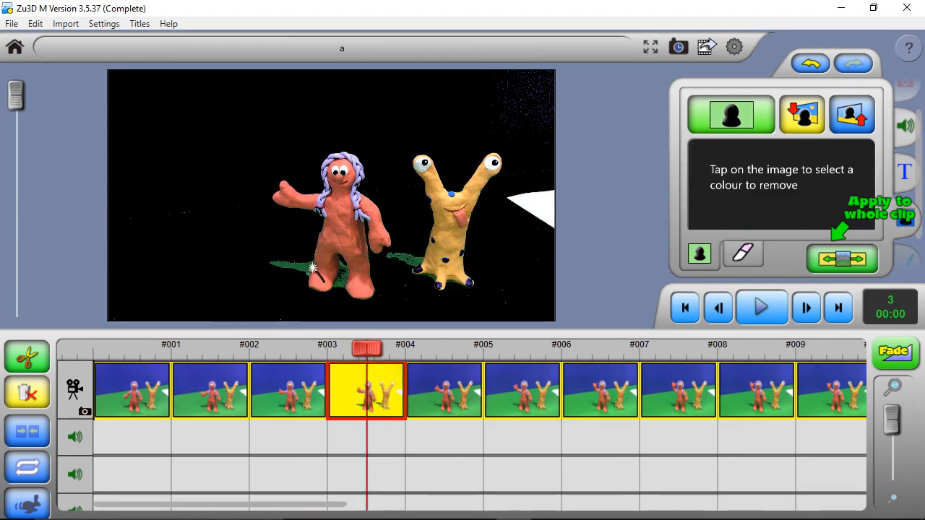
{"action": "left_click", "coordinate": [281, 283]}
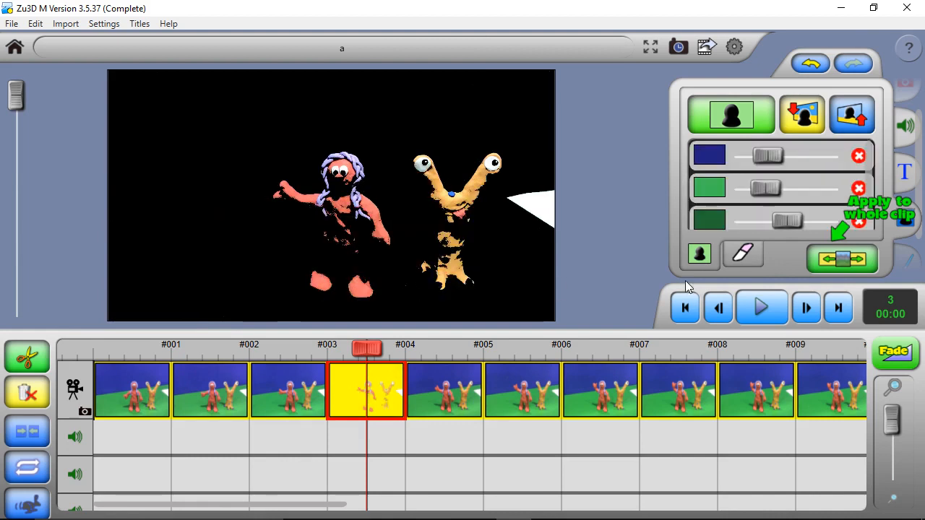
{"action": "left_click_drag", "start_coordinate": [786, 220], "coordinate": [756, 221]}
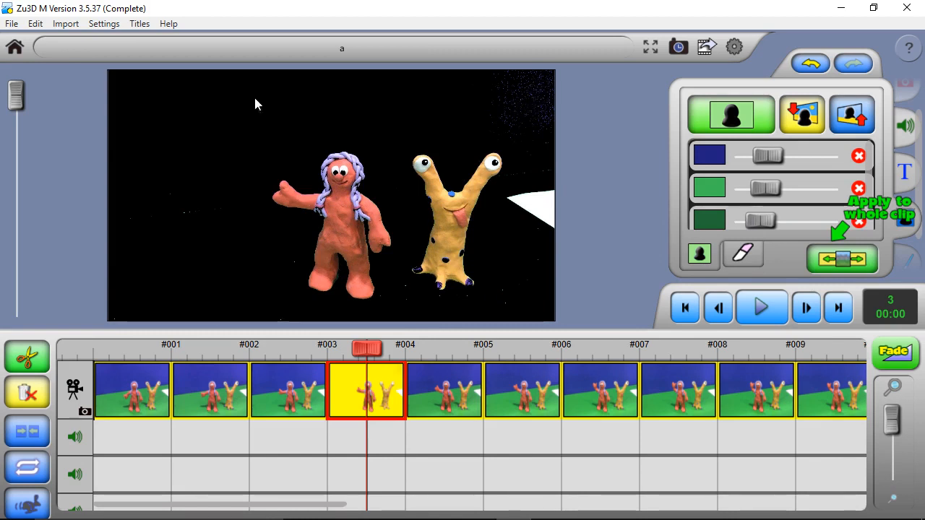
Try keying out the lighter blue speckles beside the yellow figure's eyes as an additional colour
{"action": "left_click_drag", "start_coordinate": [16, 101], "coordinate": [10, 168]}
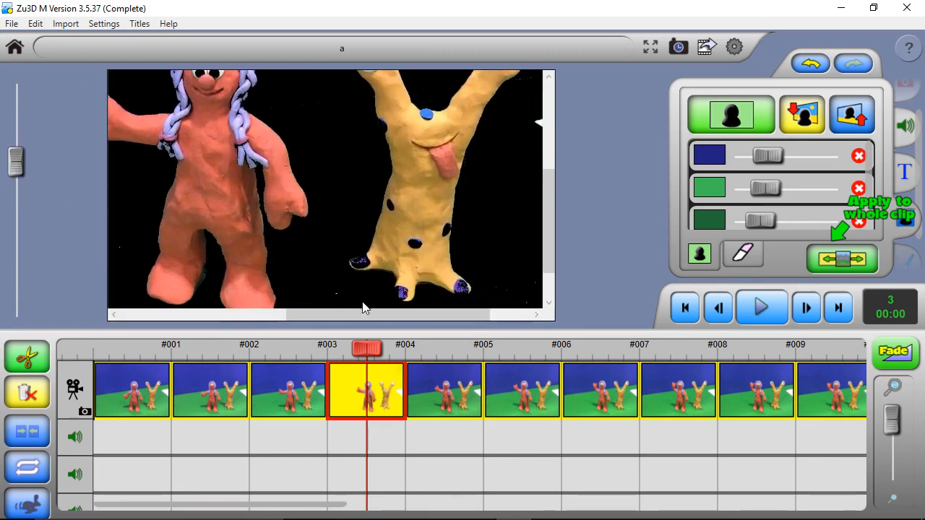
{"action": "left_click_drag", "start_coordinate": [389, 314], "coordinate": [435, 315]}
{"action": "left_click_drag", "start_coordinate": [550, 189], "coordinate": [554, 102]}
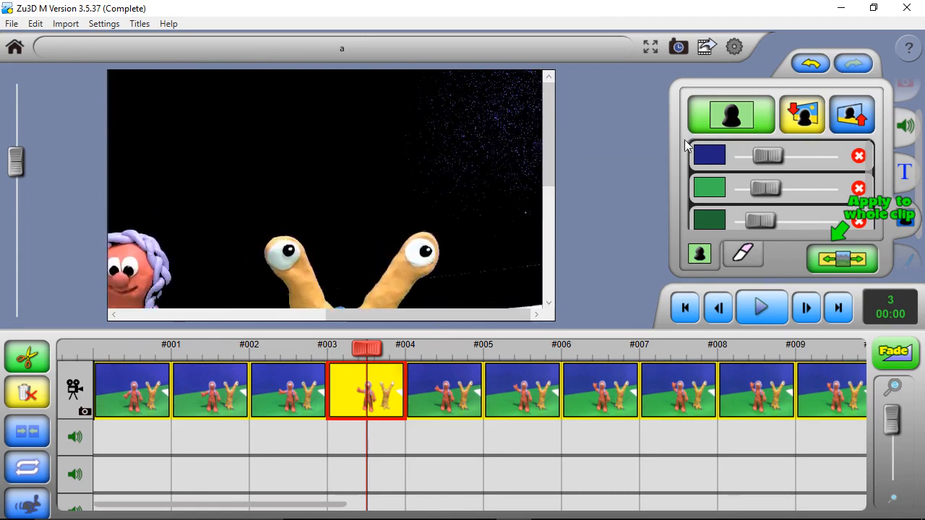
{"action": "left_click", "coordinate": [858, 156]}
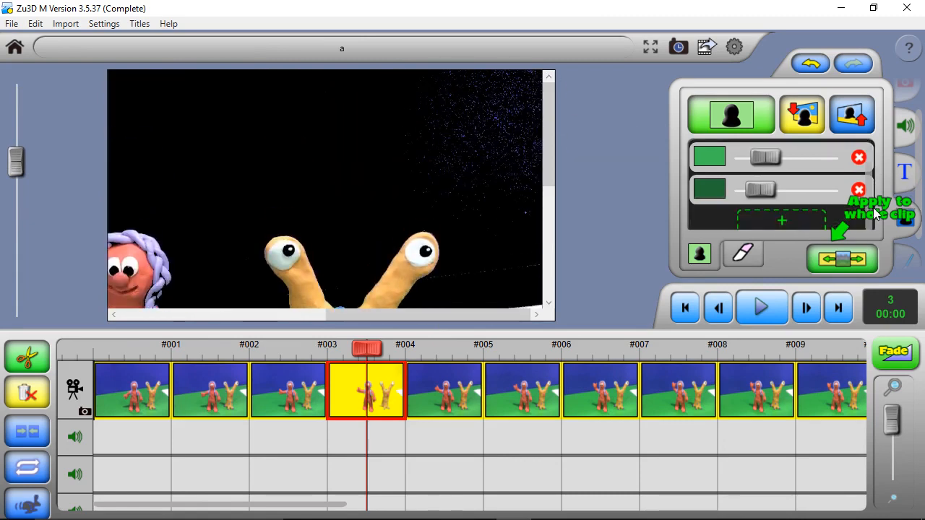
{"action": "left_click", "coordinate": [784, 221]}
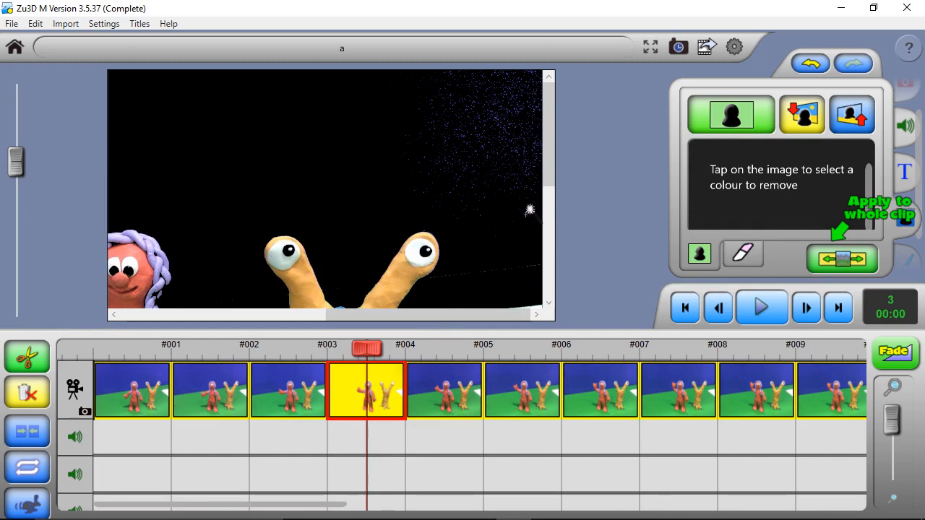
{"action": "left_click", "coordinate": [537, 172]}
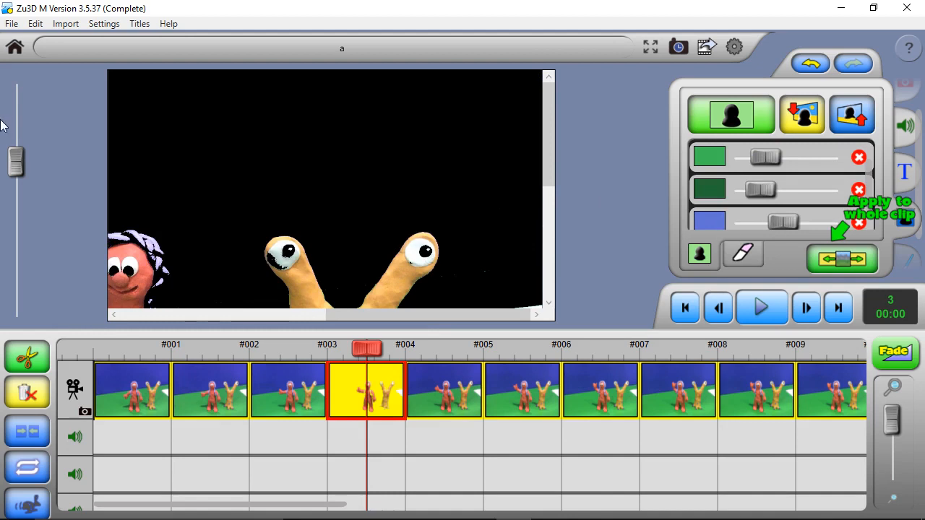
{"action": "left_click_drag", "start_coordinate": [16, 160], "coordinate": [16, 94]}
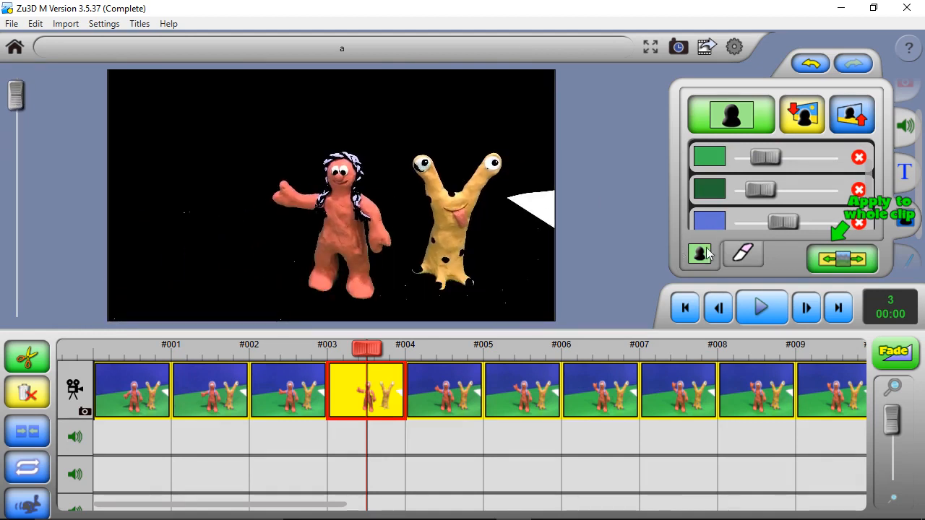
Try several lower tolerances for the lighter blue key colour, then delete that colour
{"action": "left_click_drag", "start_coordinate": [779, 220], "coordinate": [757, 222]}
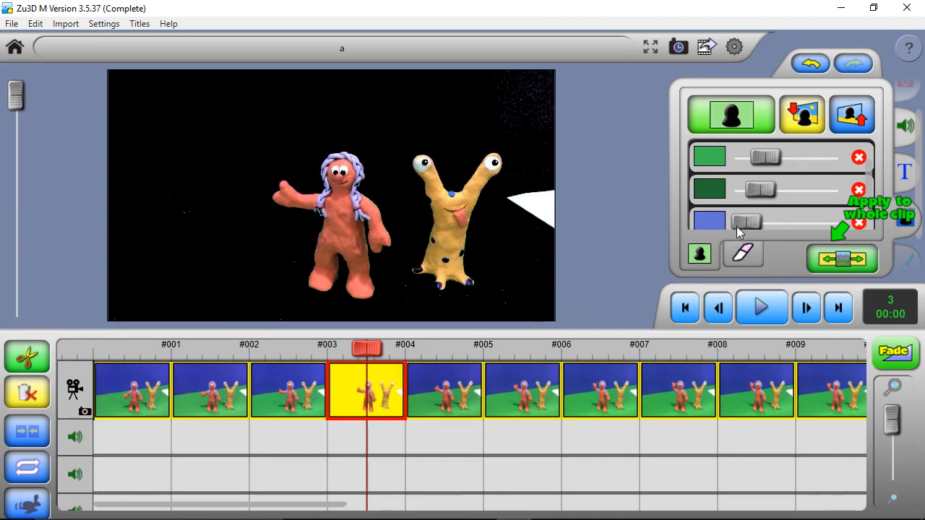
{"action": "mouse_move", "coordinate": [737, 226]}
{"action": "left_mouse_down"}
{"action": "mouse_move", "coordinate": [763, 221]}
{"action": "mouse_move", "coordinate": [749, 226]}
{"action": "left_mouse_up"}
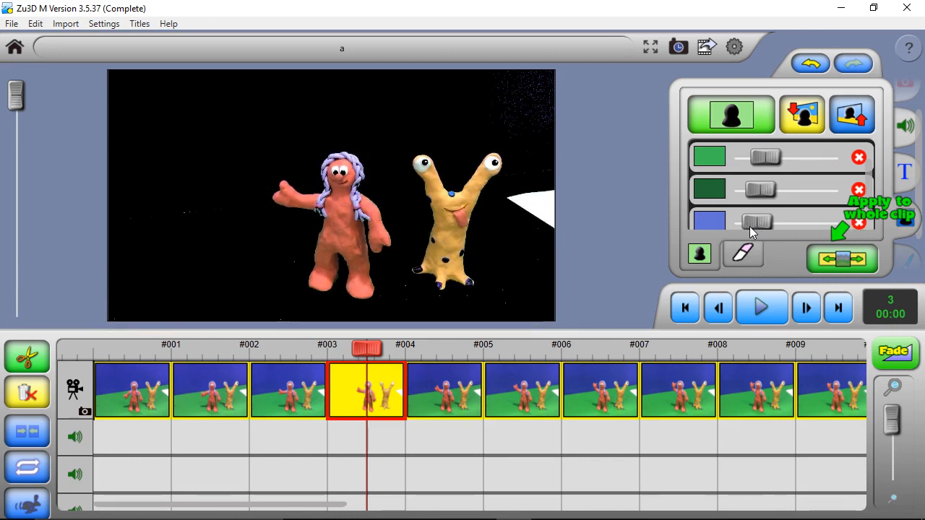
{"action": "left_click_drag", "start_coordinate": [750, 224], "coordinate": [747, 223]}
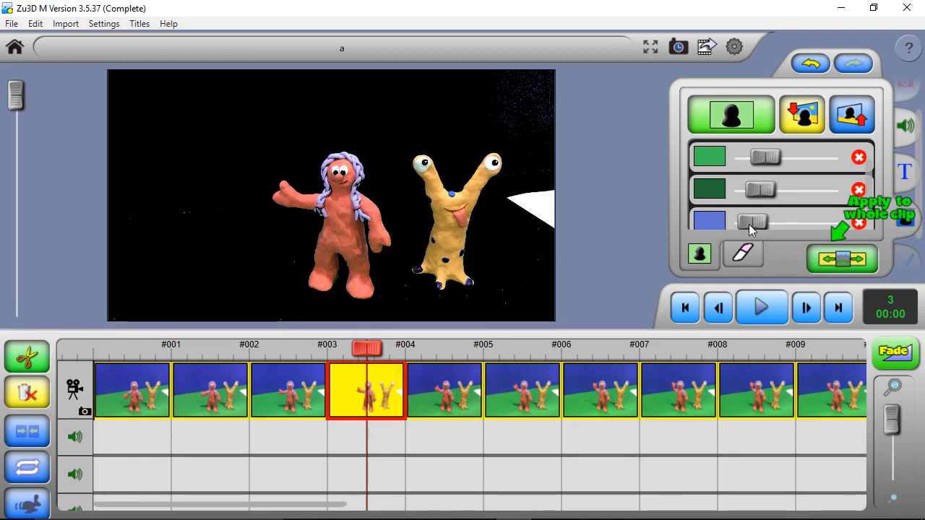
{"action": "left_click_drag", "start_coordinate": [750, 224], "coordinate": [742, 233]}
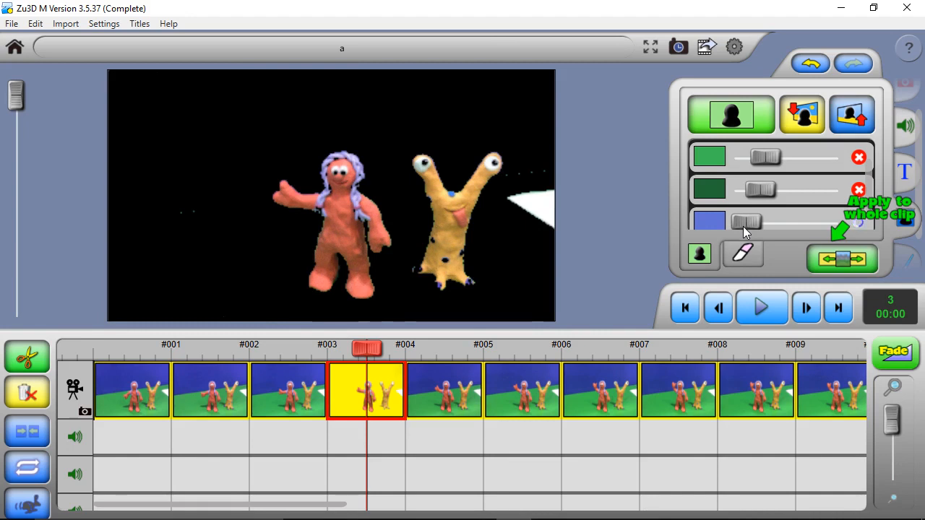
{"action": "left_click", "coordinate": [857, 223]}
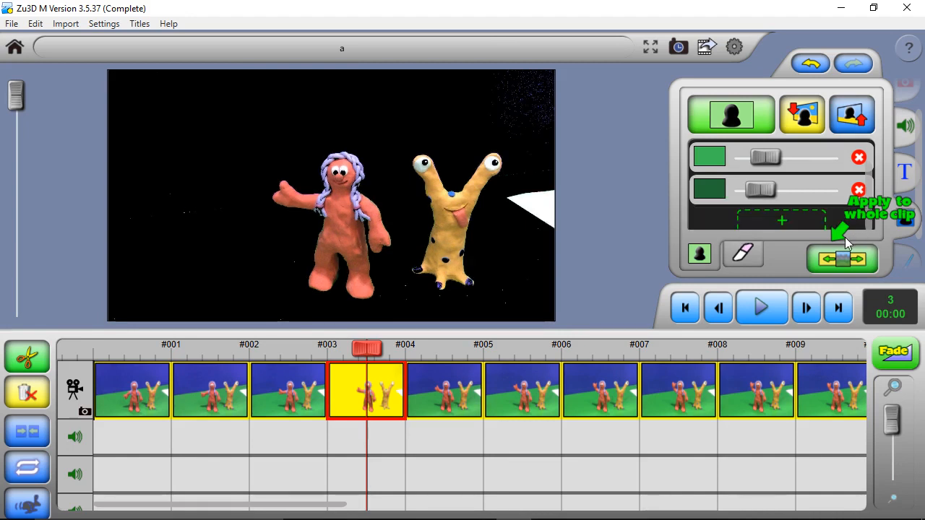
Apply frame 3's green screen colour removal to the whole clip
{"action": "left_click", "coordinate": [741, 256]}
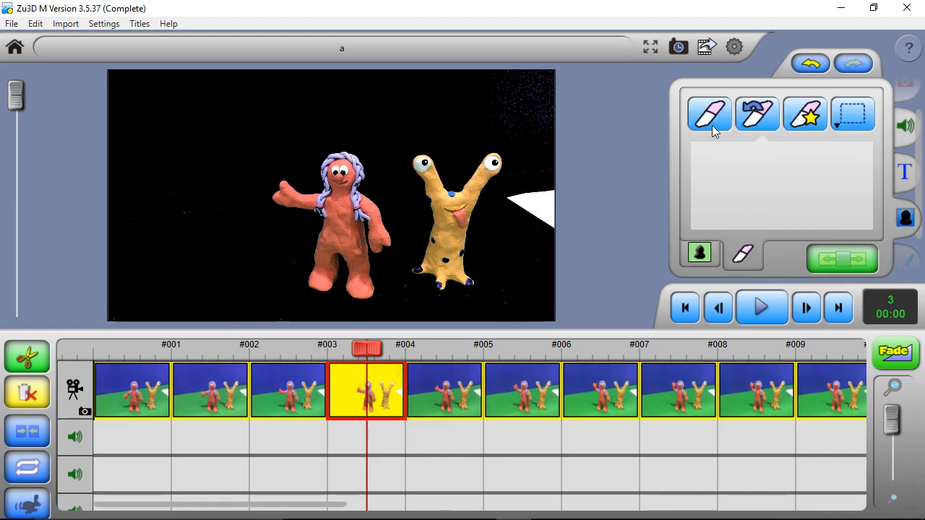
{"action": "left_click", "coordinate": [700, 254]}
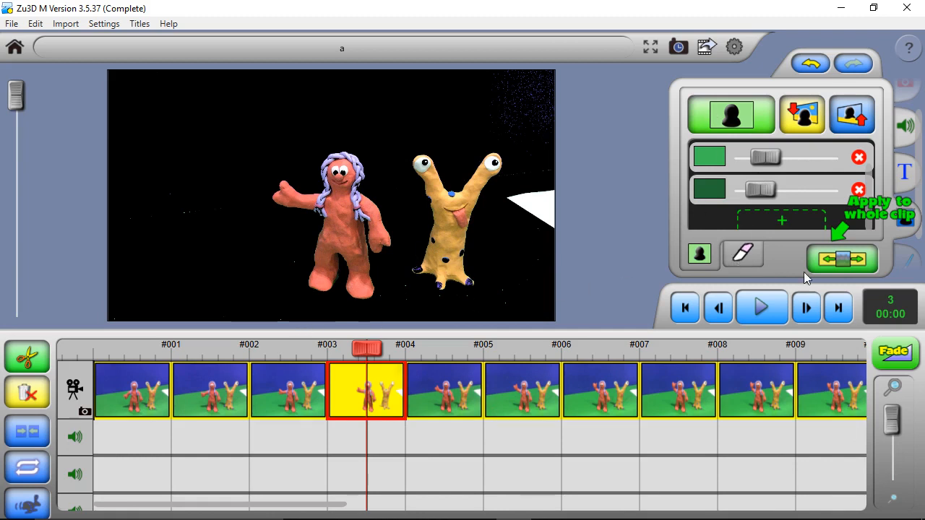
{"action": "left_click", "coordinate": [843, 260]}
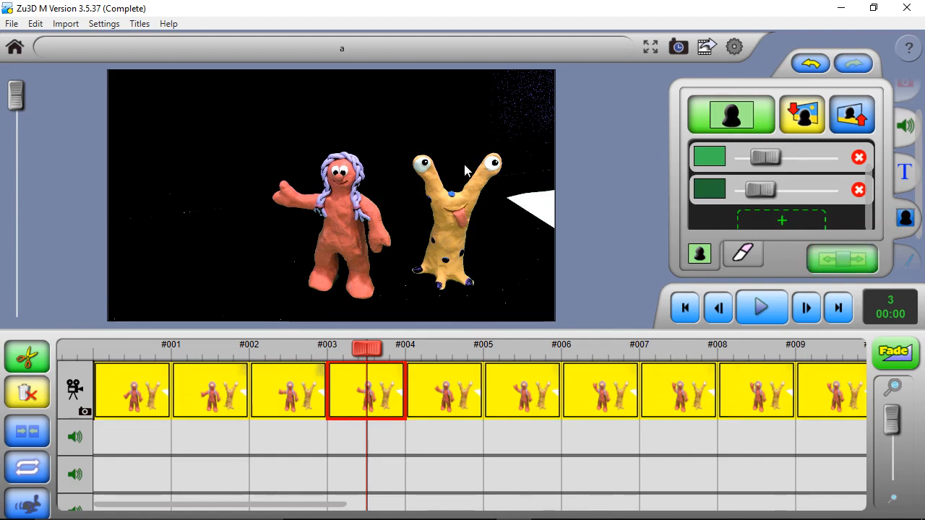
Erase the white paper corner and stray background specks with the round eraser, and apply the erasing to the whole clip
{"action": "left_click", "coordinate": [749, 257]}
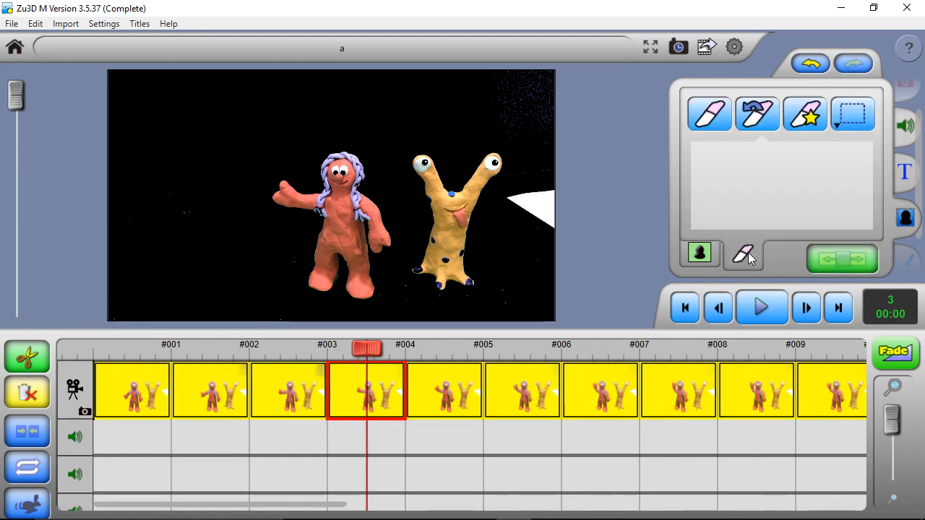
{"action": "left_click", "coordinate": [709, 114]}
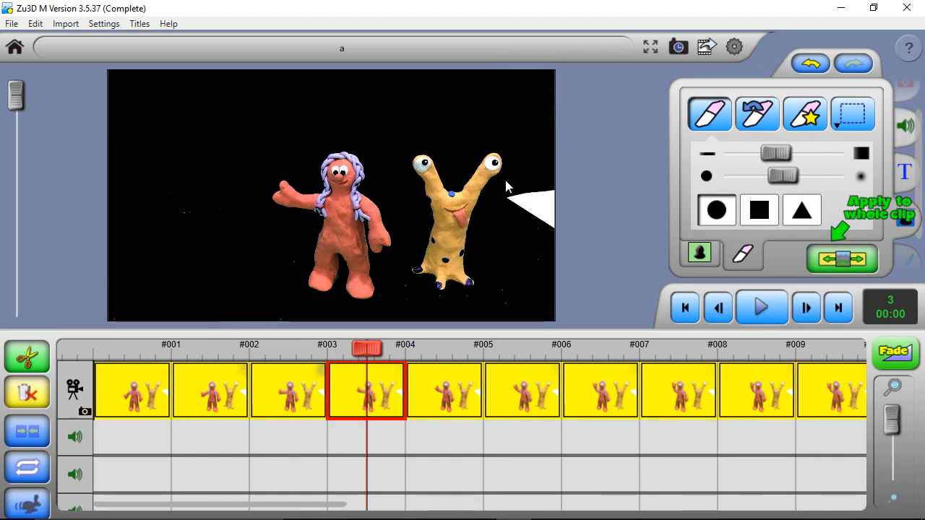
{"action": "mouse_move", "coordinate": [507, 206]}
{"action": "left_mouse_down"}
{"action": "mouse_move", "coordinate": [526, 209]}
{"action": "mouse_move", "coordinate": [538, 228]}
{"action": "mouse_move", "coordinate": [552, 187]}
{"action": "left_mouse_up"}
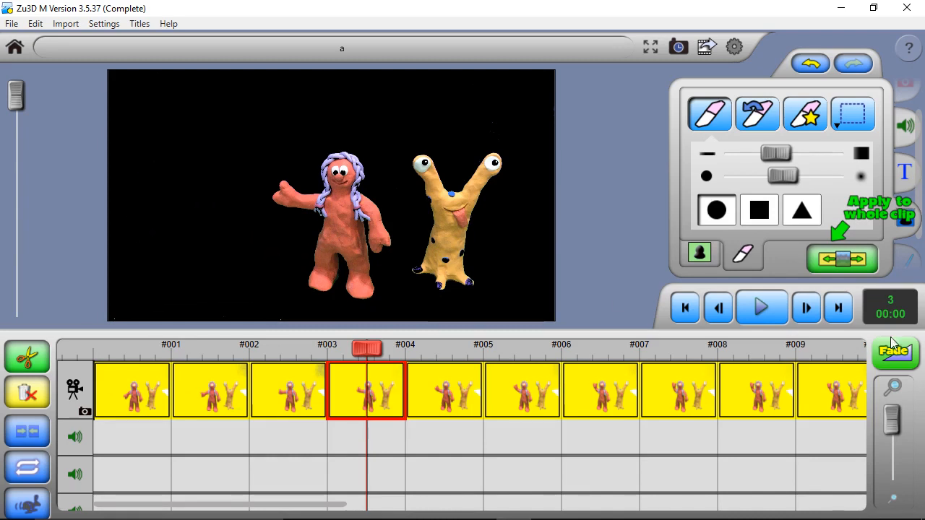
{"action": "left_click", "coordinate": [838, 259]}
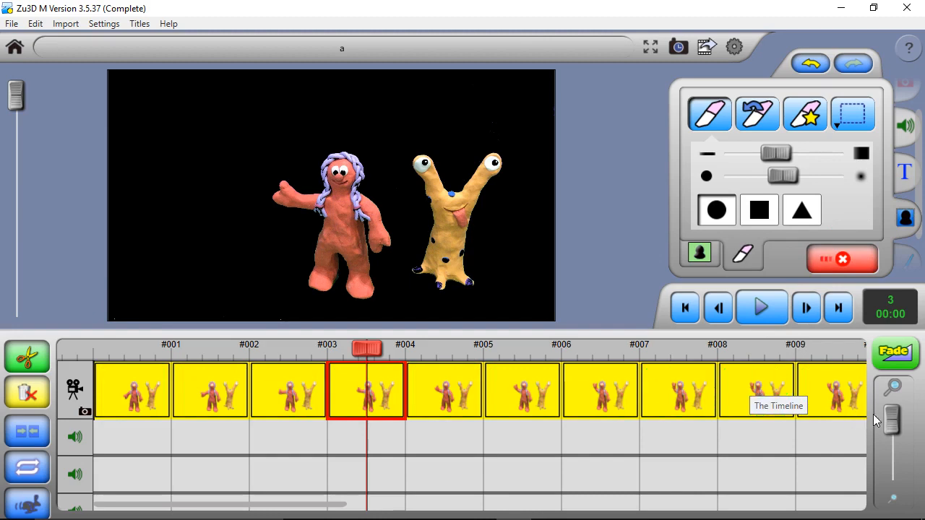
Play the clip from the beginning to check the erased background
{"action": "mouse_move", "coordinate": [891, 420]}
{"action": "left_mouse_down"}
{"action": "mouse_move", "coordinate": [890, 438]}
{"action": "mouse_move", "coordinate": [891, 419]}
{"action": "left_mouse_up"}
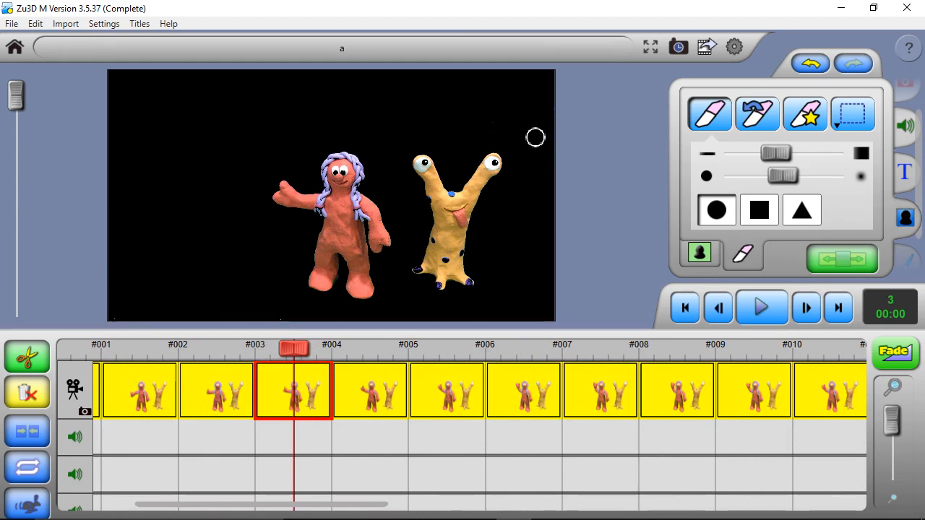
{"action": "left_click", "coordinate": [685, 307]}
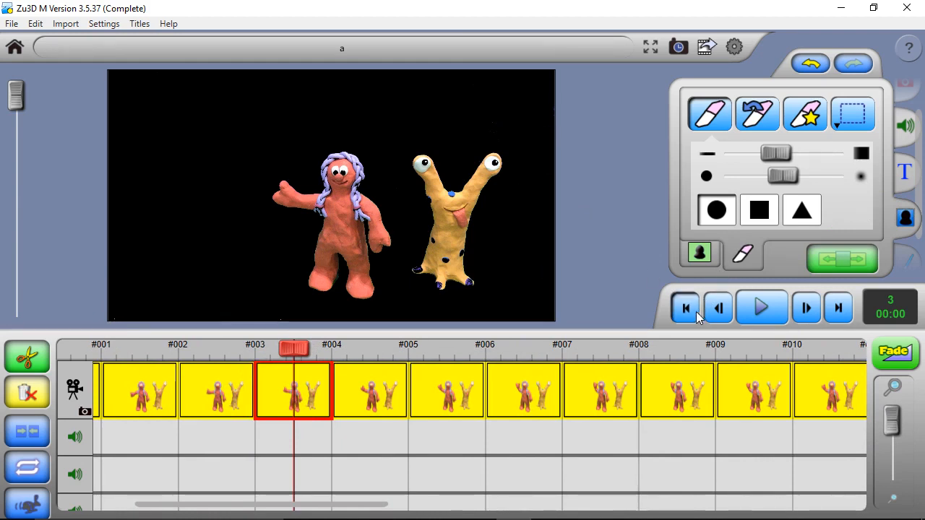
{"action": "left_click", "coordinate": [750, 312]}
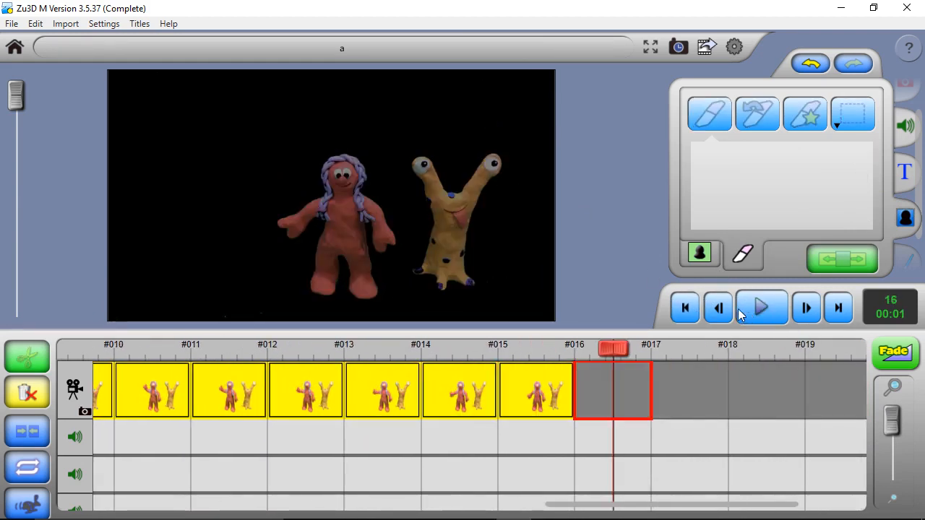
{"action": "left_click", "coordinate": [685, 307]}
Slow the playback speed to 6.5 frames per second and replay the clip
{"action": "left_click", "coordinate": [908, 79]}
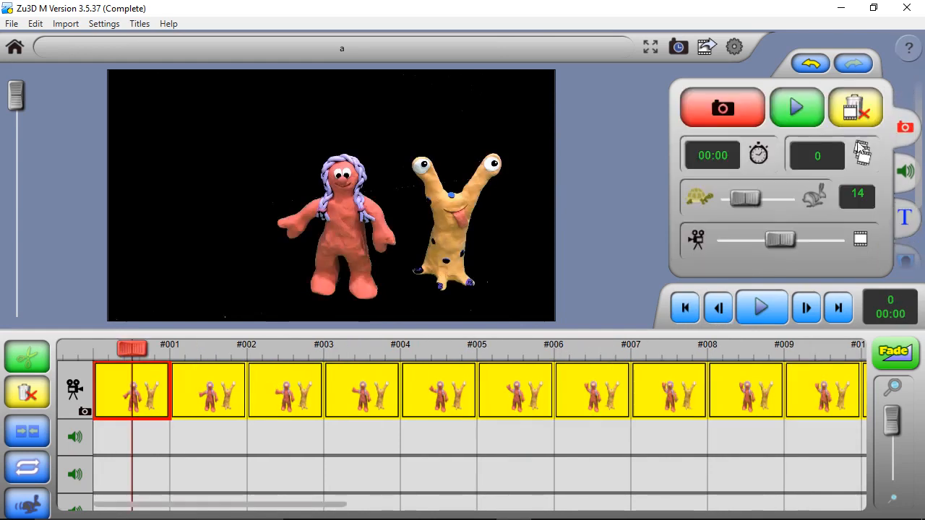
{"action": "left_click_drag", "start_coordinate": [732, 202], "coordinate": [727, 205]}
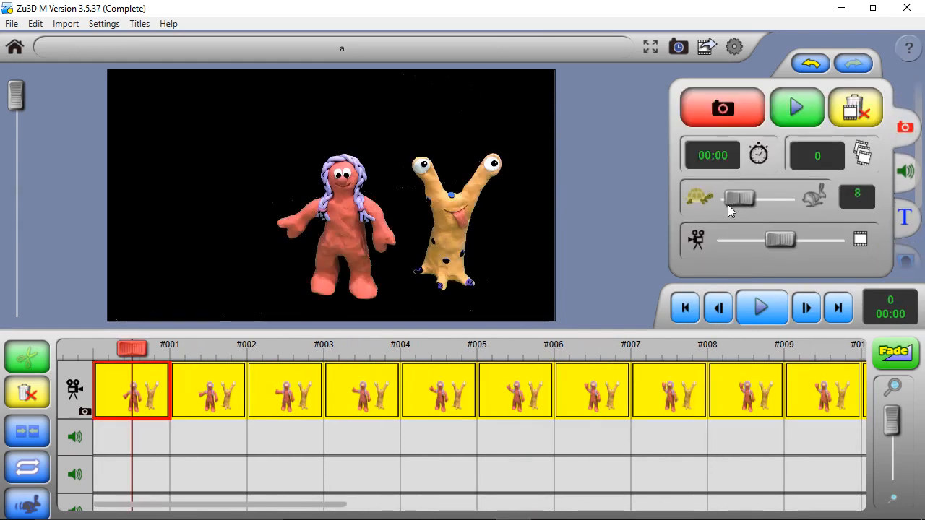
{"action": "left_click", "coordinate": [755, 308]}
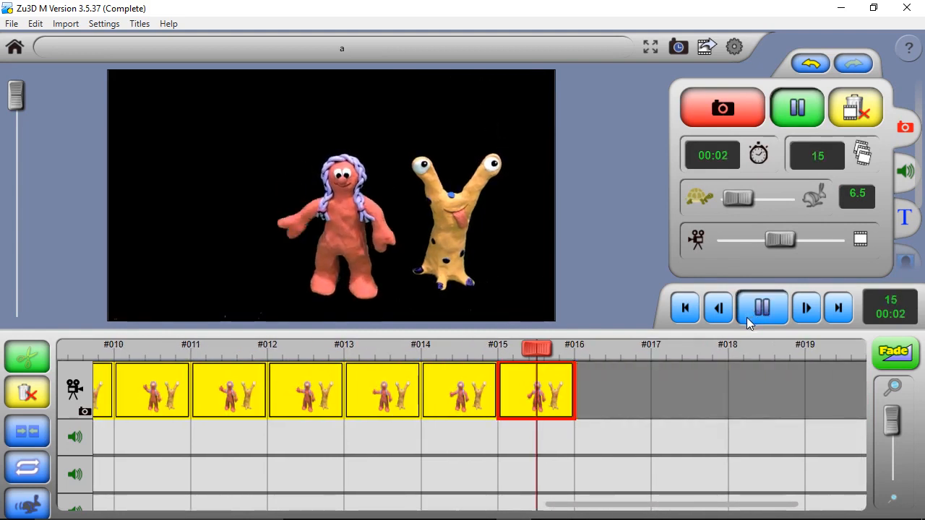
{"action": "left_click", "coordinate": [685, 308]}
Erase the stray specks around the yellow figure's feet on frame 1 with a larger round eraser, and inspect the feet up close
{"action": "left_click_drag", "start_coordinate": [175, 347], "coordinate": [243, 364]}
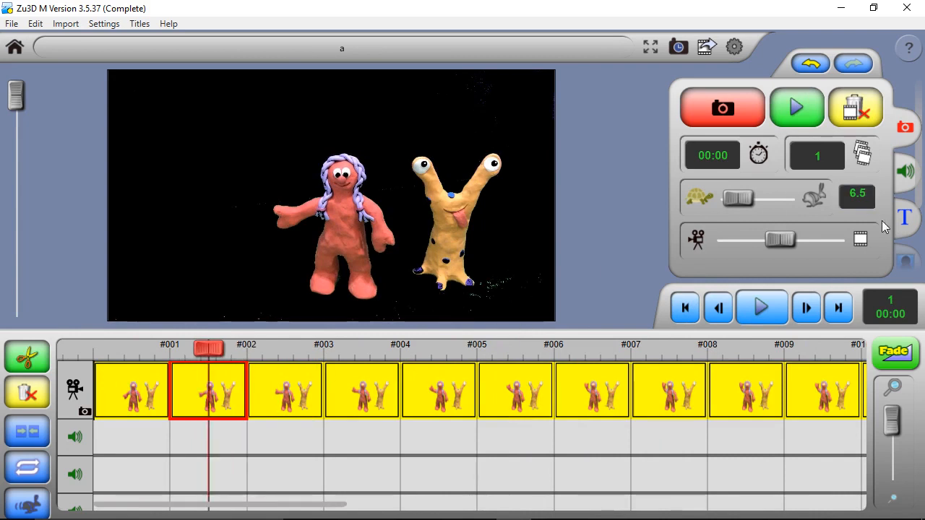
{"action": "left_click", "coordinate": [904, 257]}
{"action": "left_click", "coordinate": [896, 249]}
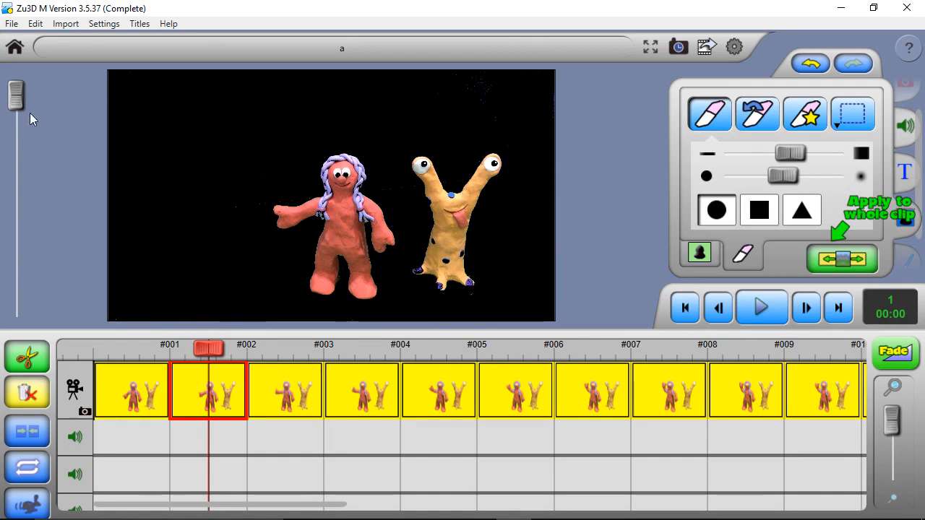
{"action": "left_click_drag", "start_coordinate": [16, 95], "coordinate": [12, 190]}
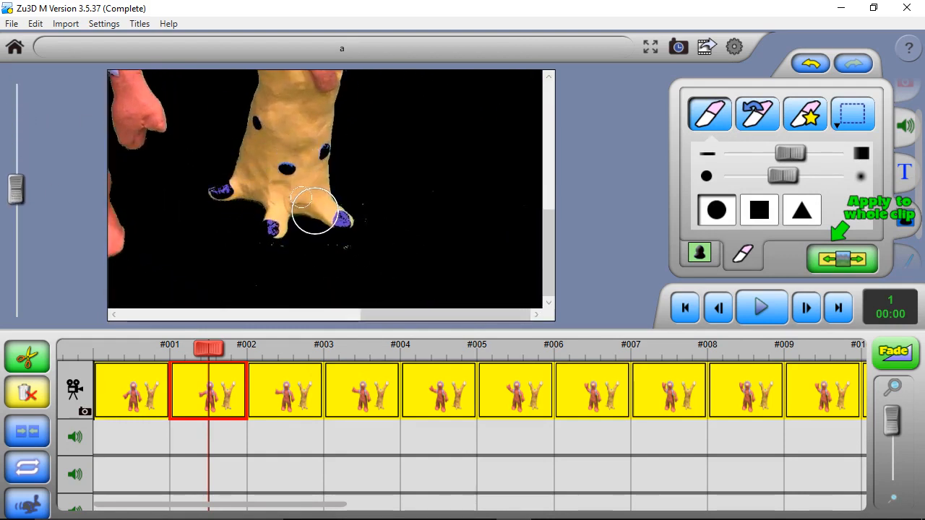
{"action": "left_click_drag", "start_coordinate": [13, 193], "coordinate": [15, 93]}
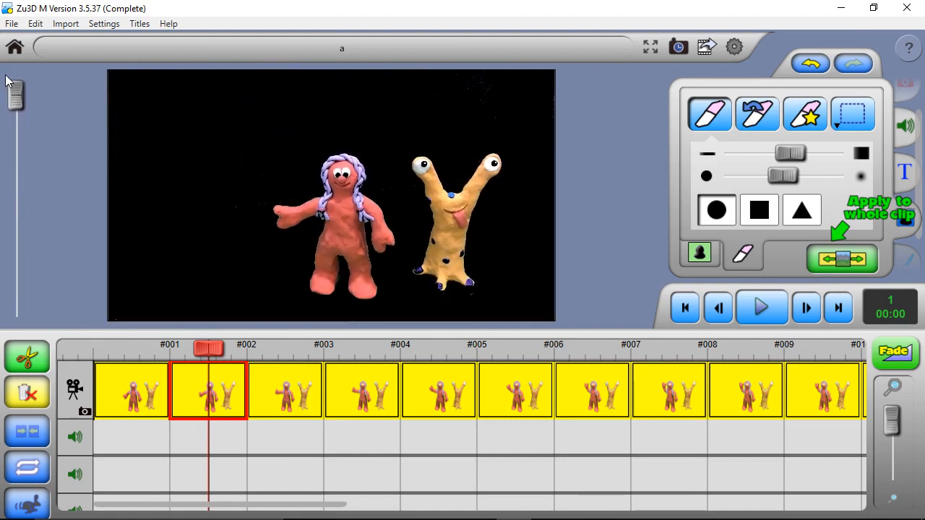
Import Jungle.gif from the Zu3D Backgrounds as the clip's background
{"action": "left_click", "coordinate": [699, 252]}
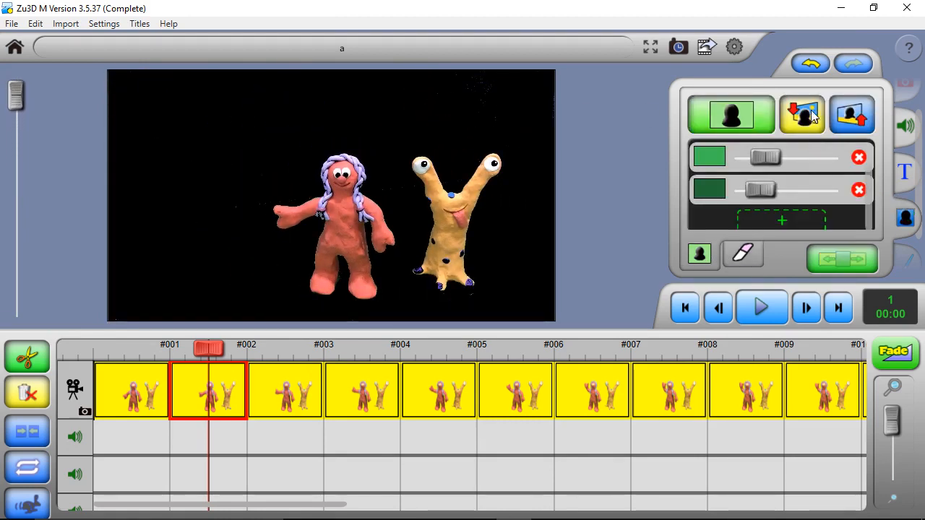
{"action": "left_click", "coordinate": [813, 115]}
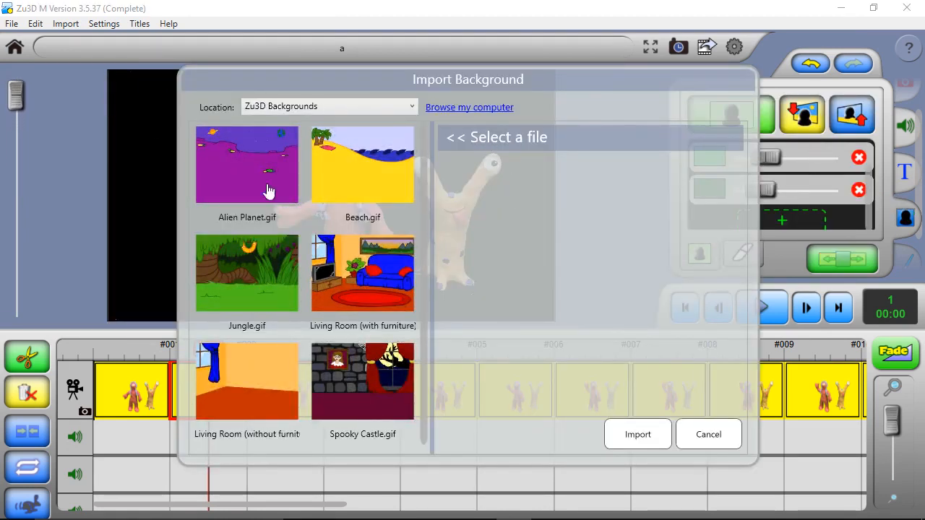
{"action": "left_click", "coordinate": [238, 262]}
{"action": "left_click", "coordinate": [625, 434]}
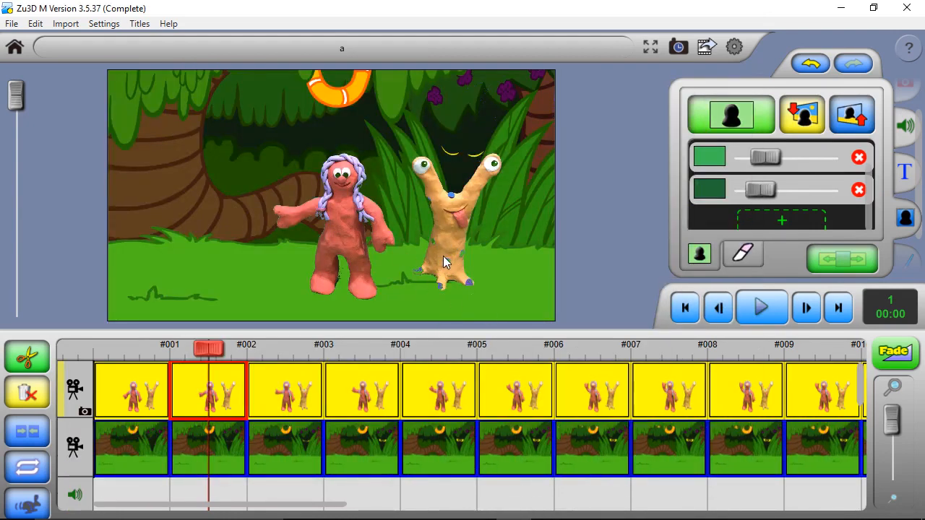
Restore the blue spots on the yellow figure's lower body on frame 1 with a smaller, harder round un-erase brush
{"action": "left_click_drag", "start_coordinate": [19, 104], "coordinate": [19, 197]}
{"action": "left_click_drag", "start_coordinate": [418, 312], "coordinate": [400, 313]}
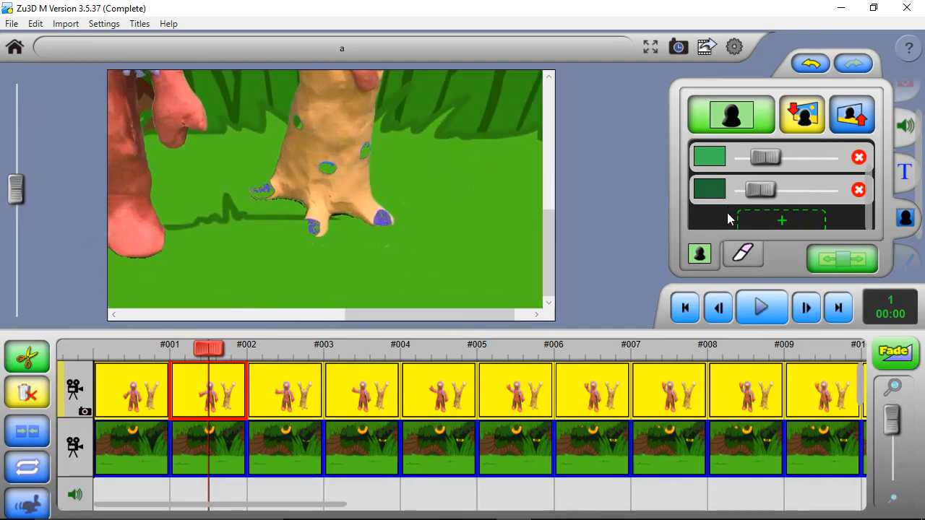
{"action": "left_click", "coordinate": [742, 254]}
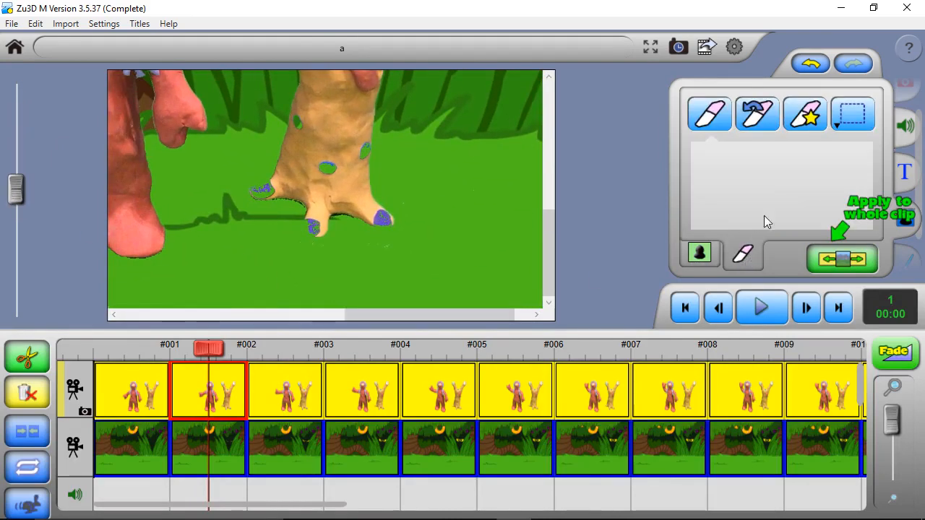
{"action": "left_click", "coordinate": [752, 120]}
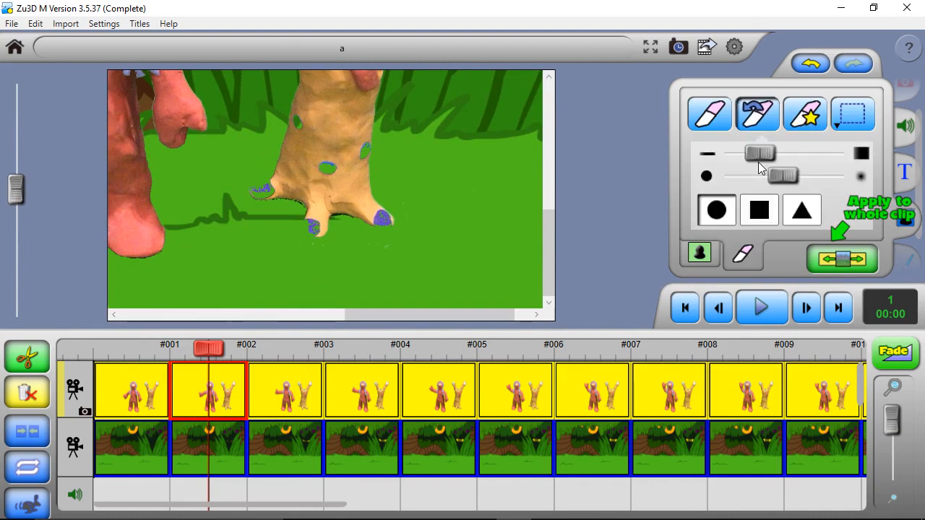
{"action": "left_click_drag", "start_coordinate": [755, 179], "coordinate": [749, 177]}
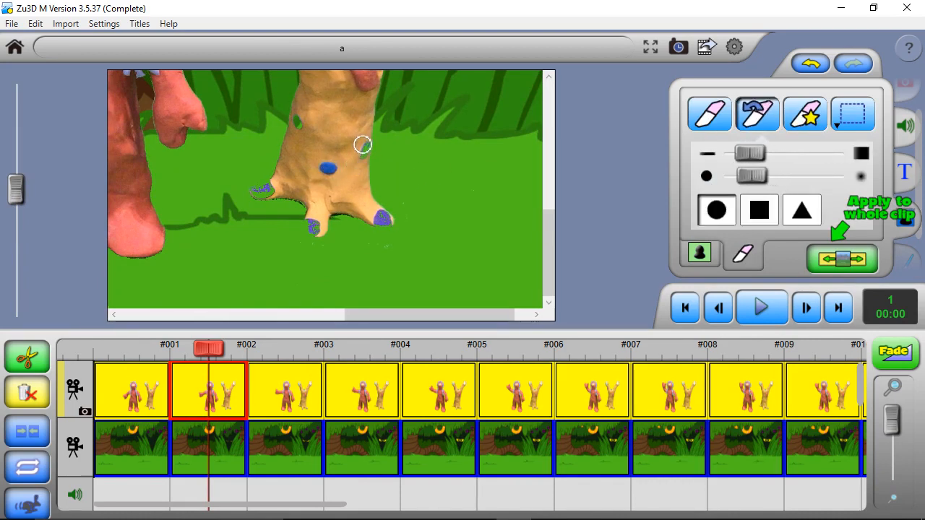
{"action": "left_click_drag", "start_coordinate": [362, 145], "coordinate": [366, 147]}
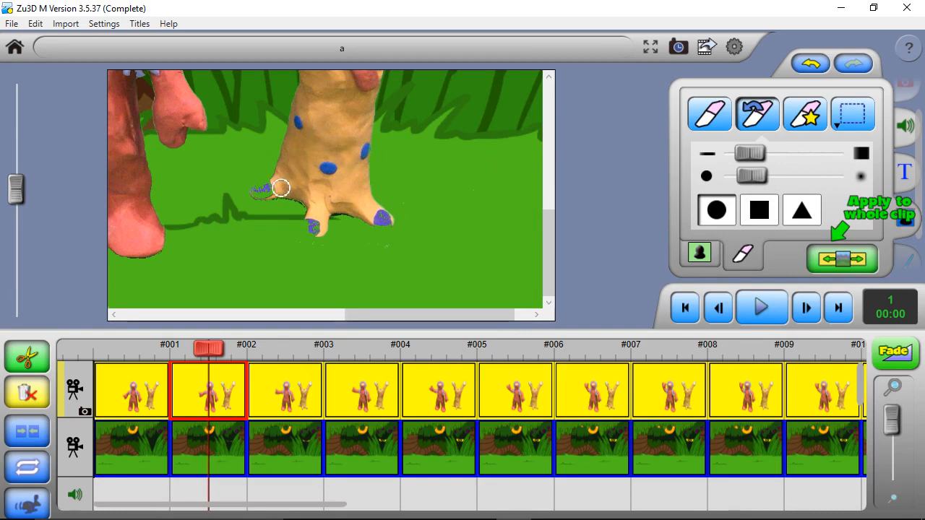
Restore the yellow figure's purple toes and upper-body blue spots on frame 1, applying the restoration to the whole clip
{"action": "left_click_drag", "start_coordinate": [260, 195], "coordinate": [272, 192]}
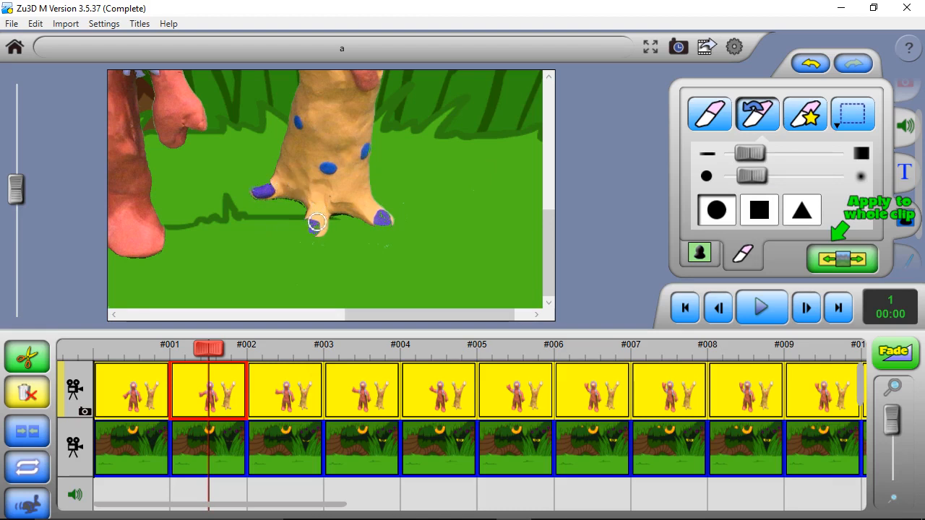
{"action": "left_click_drag", "start_coordinate": [314, 230], "coordinate": [315, 231]}
{"action": "left_click_drag", "start_coordinate": [369, 214], "coordinate": [382, 221]}
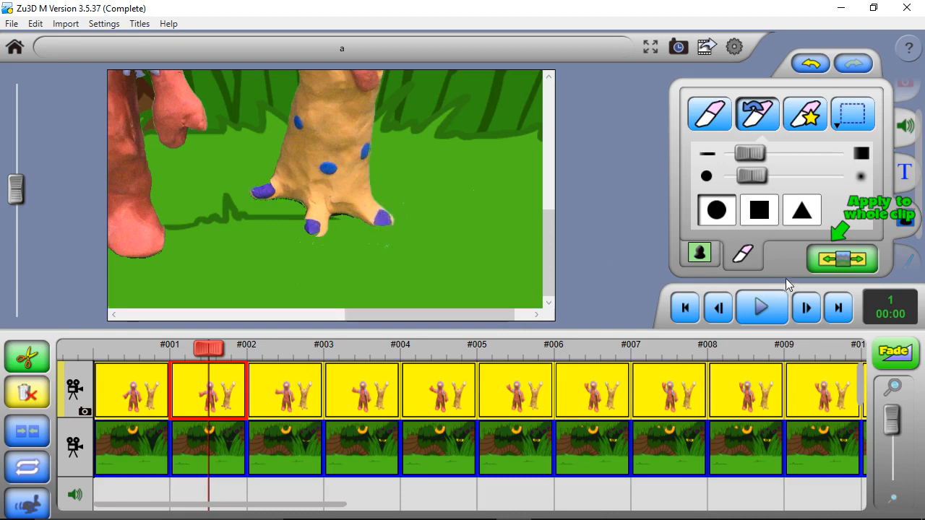
{"action": "left_click", "coordinate": [825, 262]}
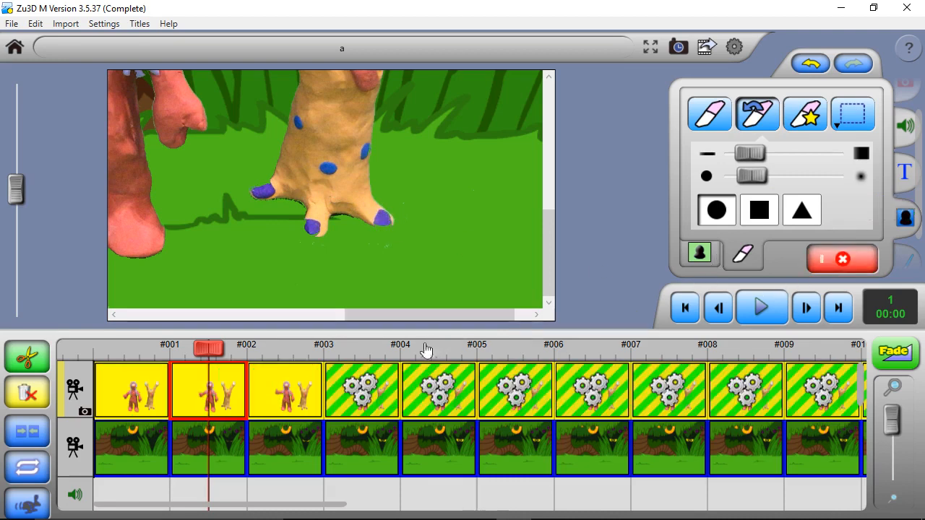
{"action": "left_click_drag", "start_coordinate": [551, 244], "coordinate": [545, 181]}
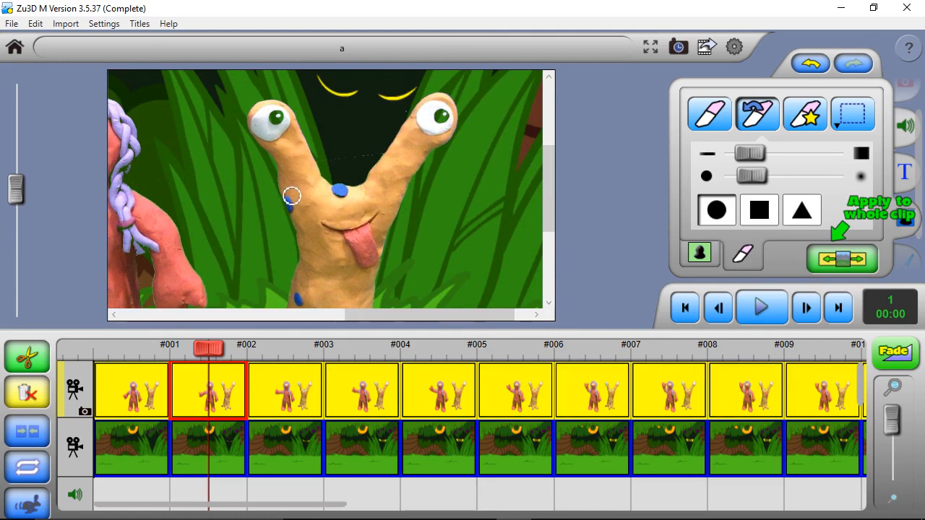
{"action": "left_click", "coordinate": [841, 259]}
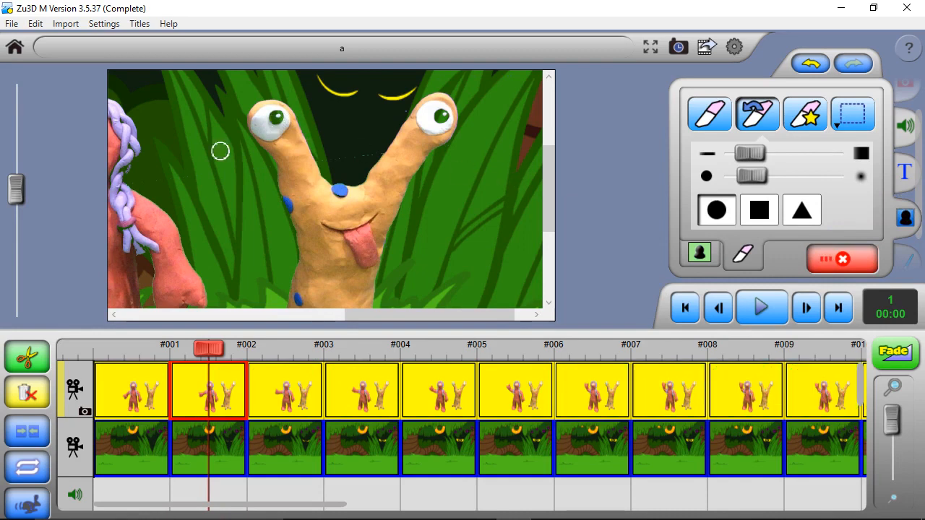
Restore both of the yellow figure's pupils on frame 7 and apply the restoration to the whole clip
{"action": "left_click_drag", "start_coordinate": [891, 421], "coordinate": [890, 446]}
{"action": "left_click_drag", "start_coordinate": [119, 348], "coordinate": [225, 357]}
{"action": "left_click", "coordinate": [756, 114]}
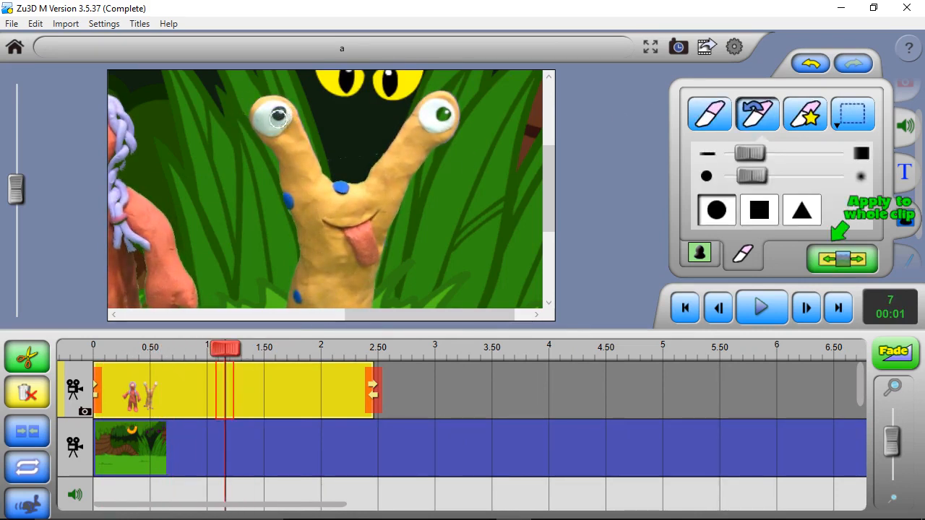
{"action": "left_click", "coordinate": [821, 256]}
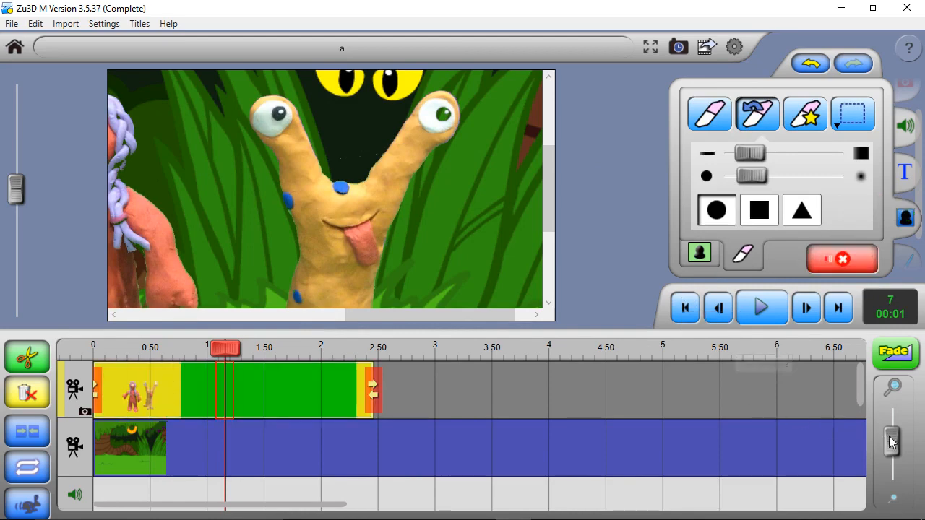
{"action": "left_click_drag", "start_coordinate": [891, 442], "coordinate": [900, 416]}
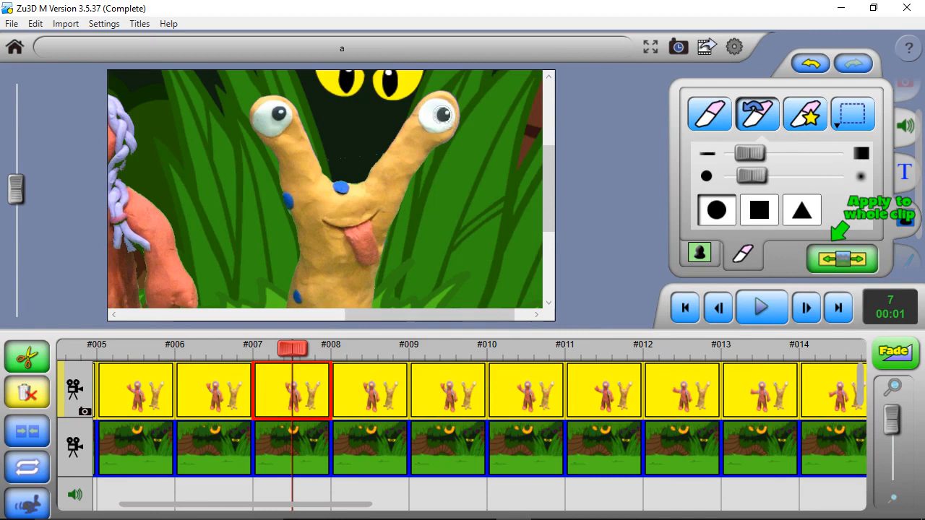
{"action": "left_click", "coordinate": [813, 259]}
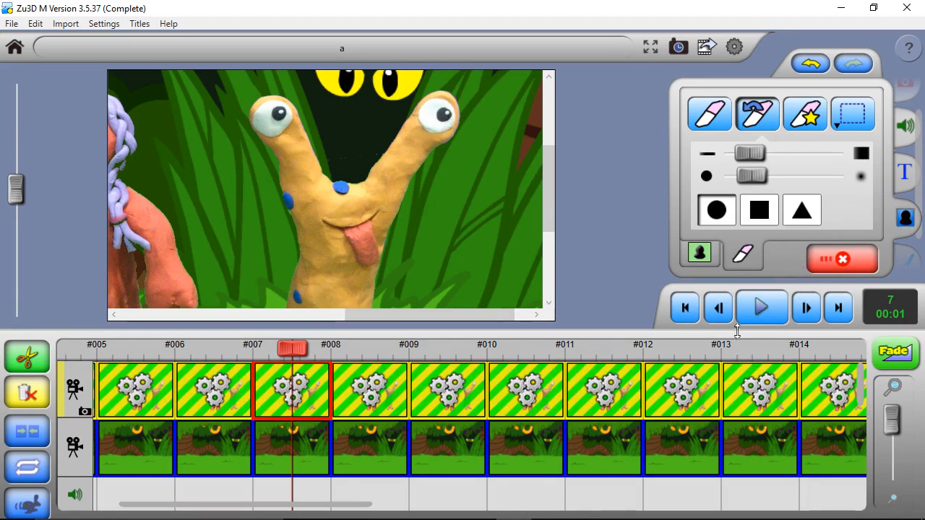
Restore the missing details of the red figure's eyes on frame 7 and apply the restoration to the whole clip
{"action": "left_click_drag", "start_coordinate": [367, 313], "coordinate": [274, 322]}
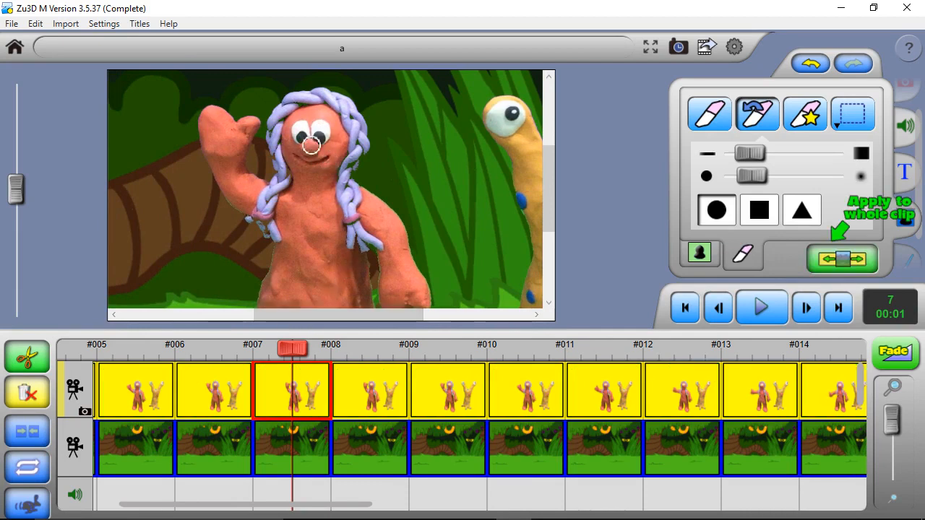
{"action": "left_click", "coordinate": [819, 266]}
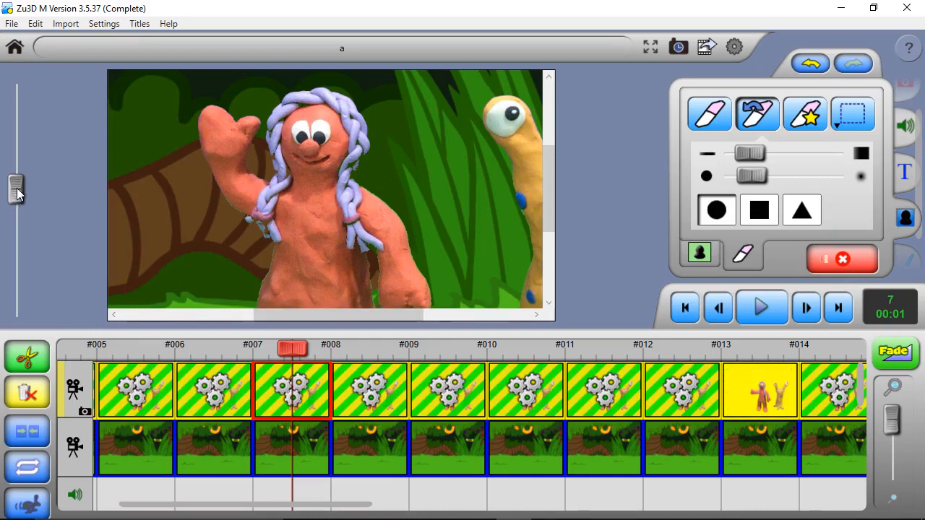
Play the clip against the full jungle background to check the restored figures
{"action": "left_click_drag", "start_coordinate": [17, 192], "coordinate": [16, 94]}
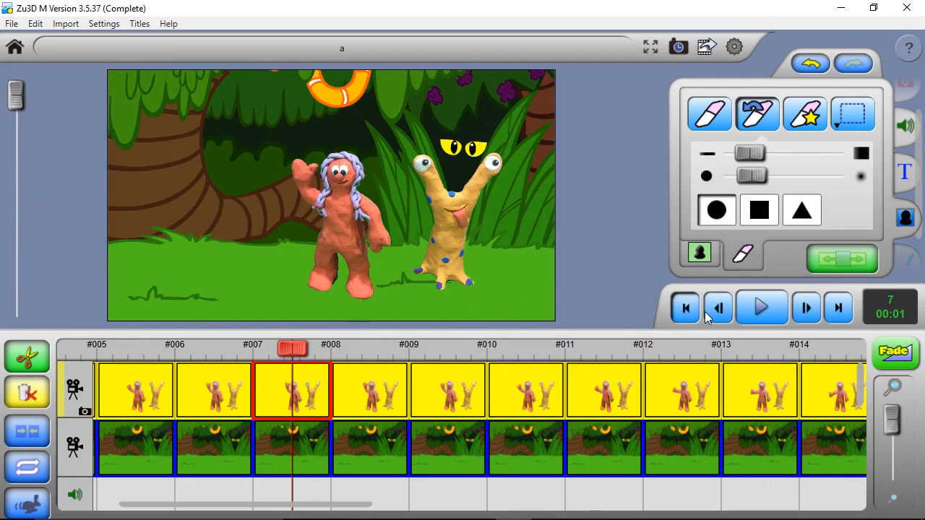
{"action": "left_click", "coordinate": [760, 307]}
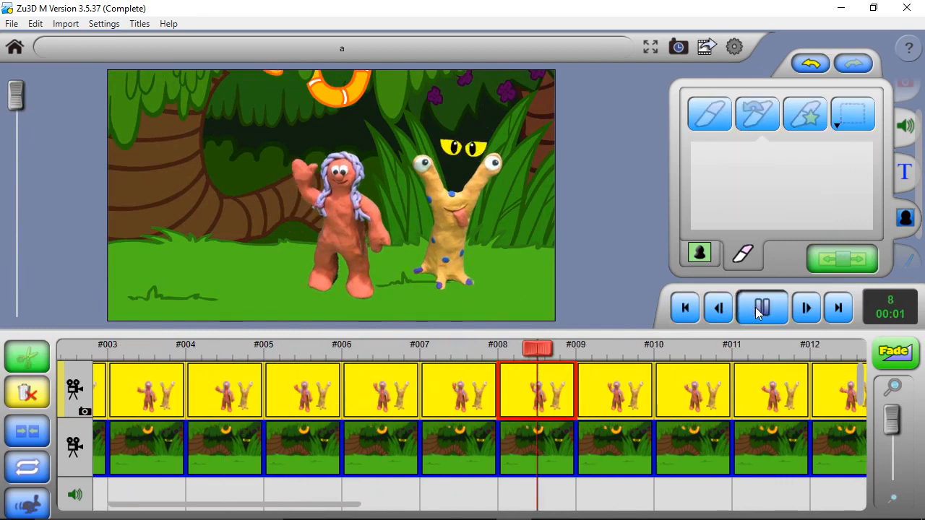
{"action": "left_click", "coordinate": [760, 308]}
Erase the dark shadow specks between the red figure's legs on frame 4 with a smaller, harder round eraser
{"action": "left_click_drag", "start_coordinate": [538, 348], "coordinate": [316, 349]}
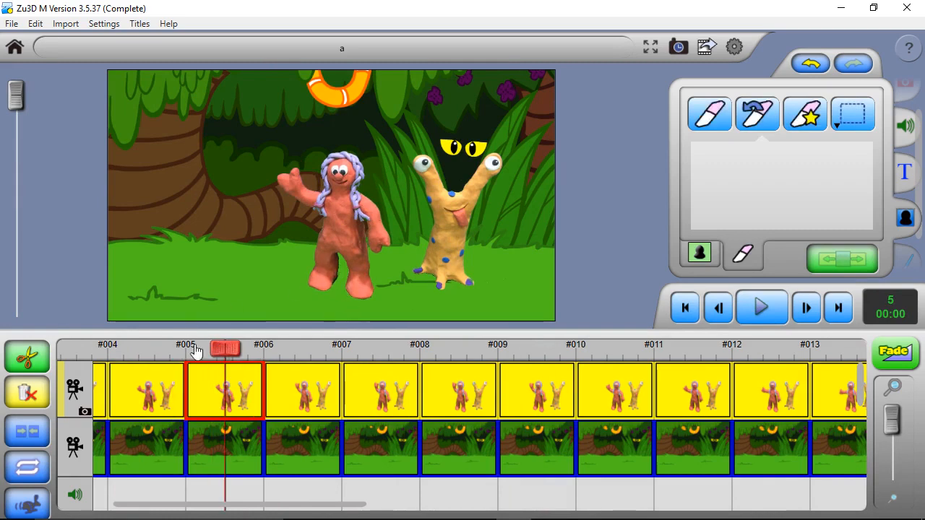
{"action": "left_click_drag", "start_coordinate": [215, 350], "coordinate": [124, 351]}
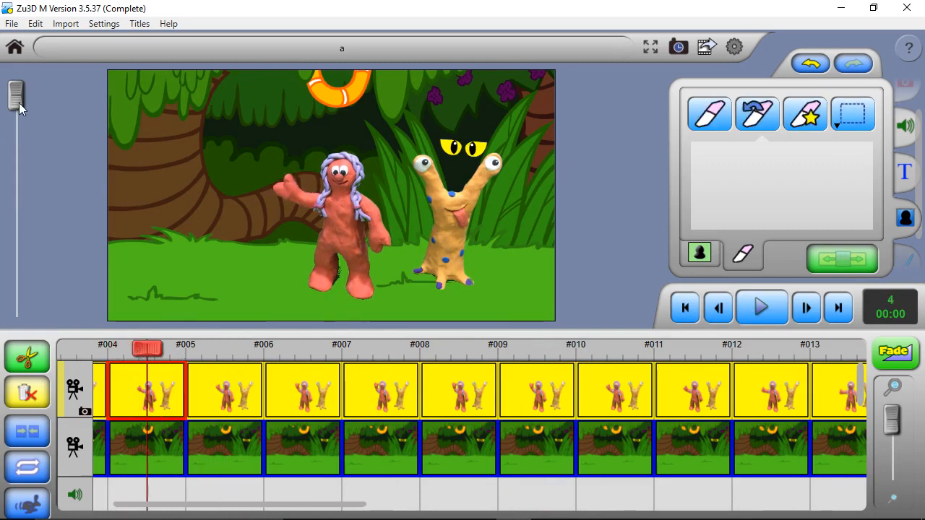
{"action": "left_click_drag", "start_coordinate": [19, 103], "coordinate": [16, 200]}
{"action": "left_click_drag", "start_coordinate": [407, 317], "coordinate": [296, 316]}
{"action": "left_click", "coordinate": [709, 113]}
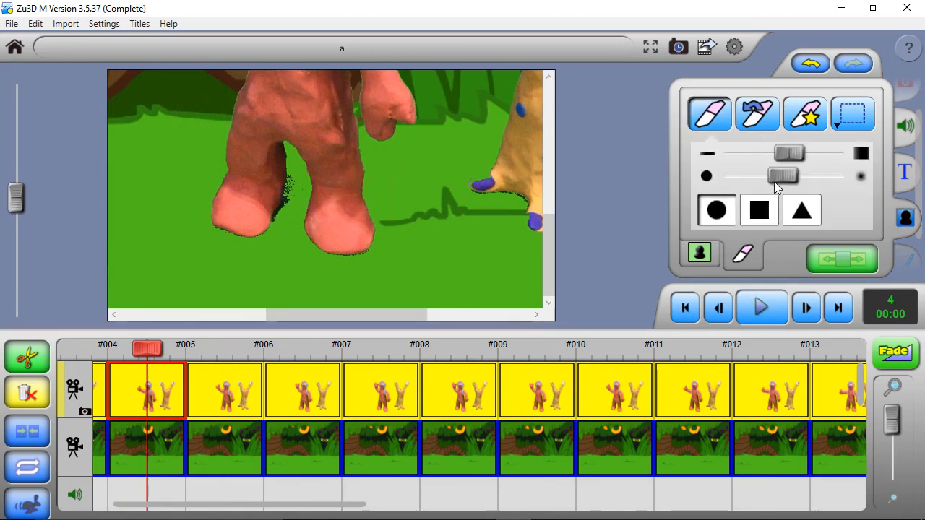
{"action": "left_click", "coordinate": [755, 157]}
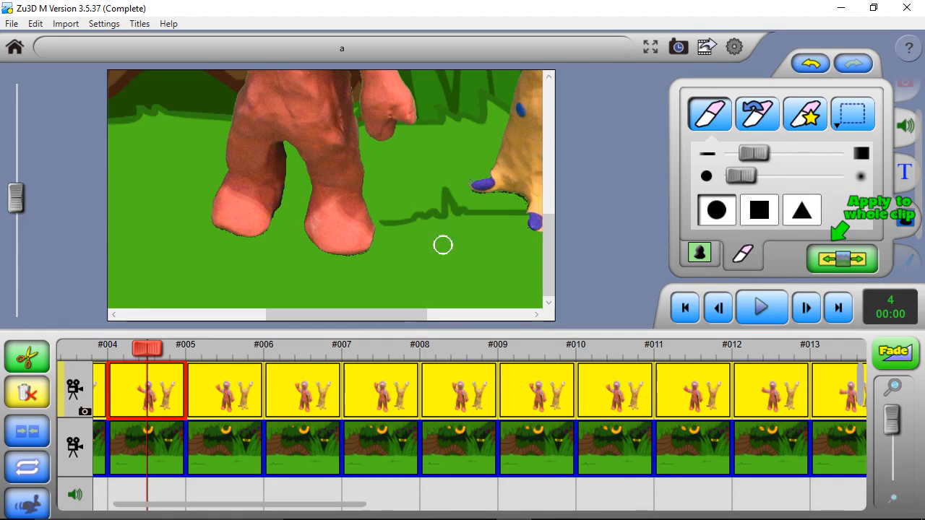
Play the clip from its first frame in full view to check the cleaned-up figures against the jungle background
{"action": "left_click_drag", "start_coordinate": [423, 315], "coordinate": [451, 316]}
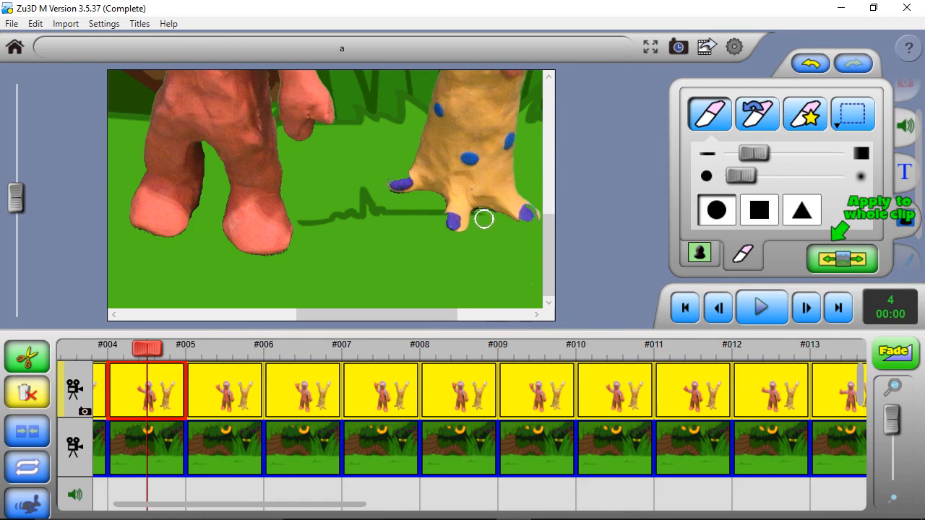
{"action": "left_click_drag", "start_coordinate": [20, 197], "coordinate": [24, 94]}
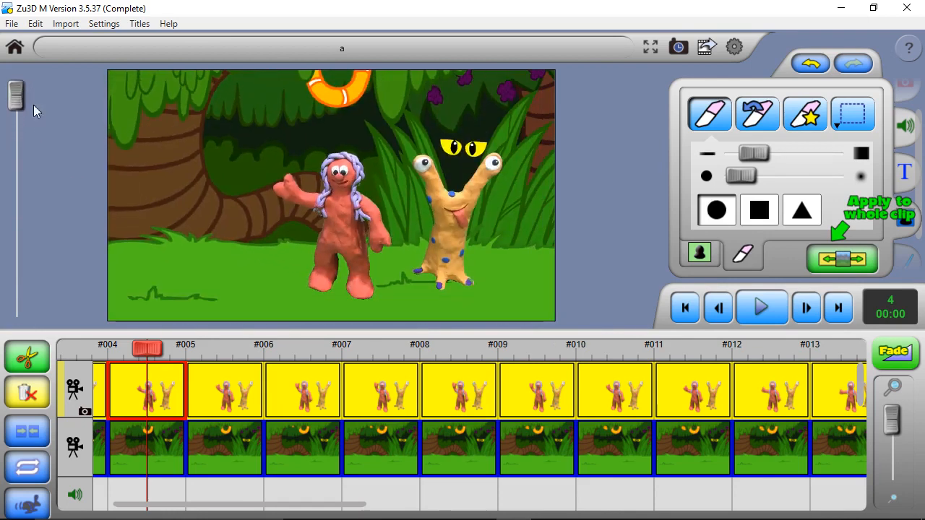
{"action": "left_click", "coordinate": [685, 307]}
{"action": "left_click", "coordinate": [761, 308]}
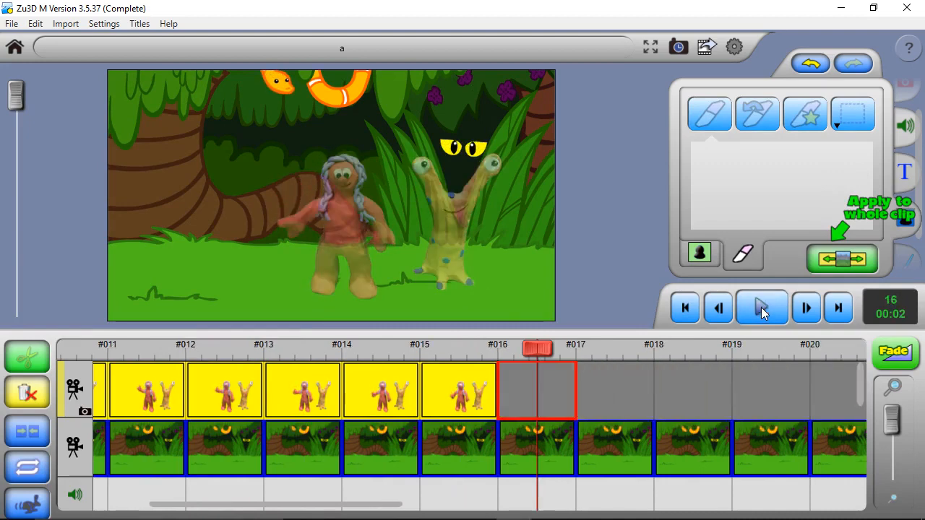
{"action": "left_click", "coordinate": [687, 312]}
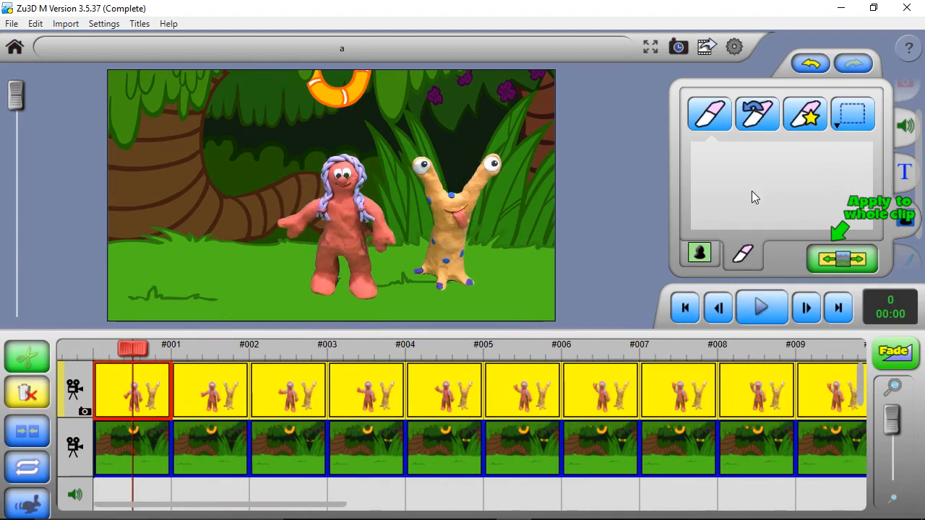
Import the Jungle.png foreground from Zu3D Foregrounds in front of the figures and play the layered scene
{"action": "left_click", "coordinate": [700, 254]}
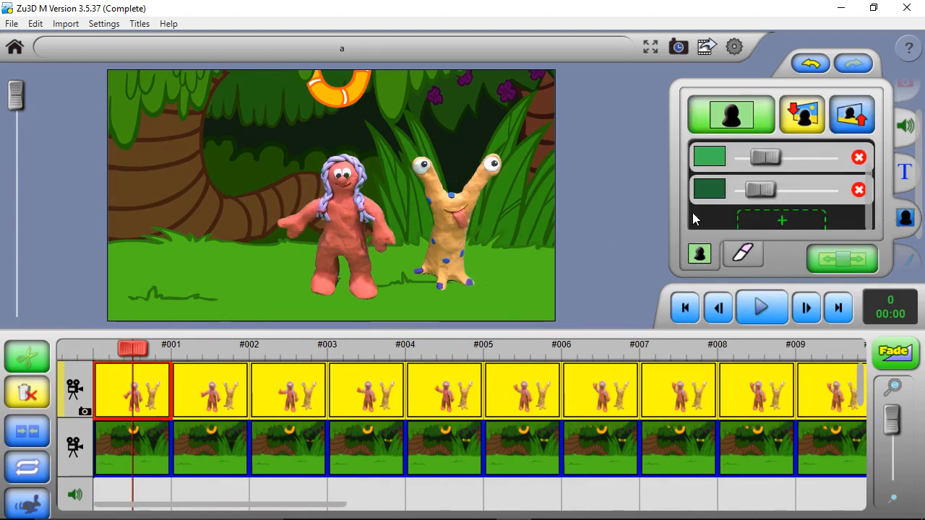
{"action": "left_click", "coordinate": [852, 115]}
{"action": "left_click", "coordinate": [287, 318]}
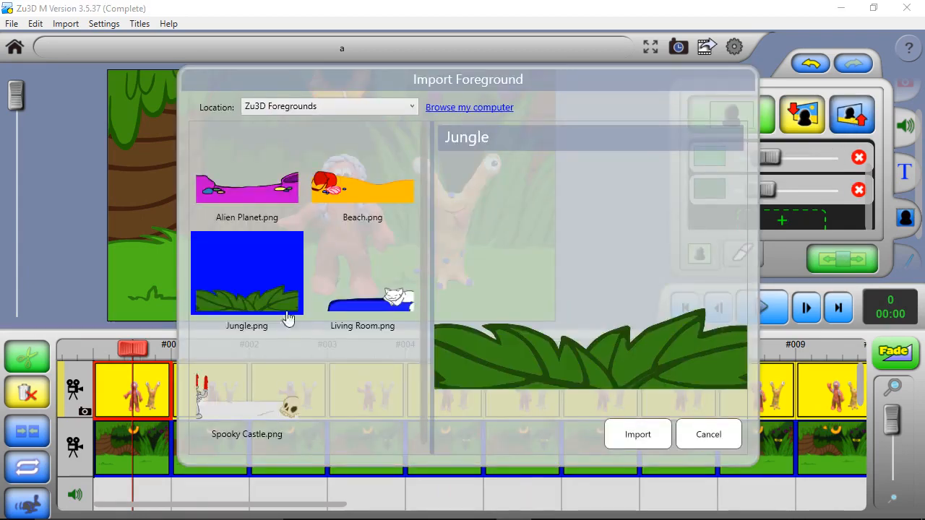
{"action": "left_click", "coordinate": [635, 437]}
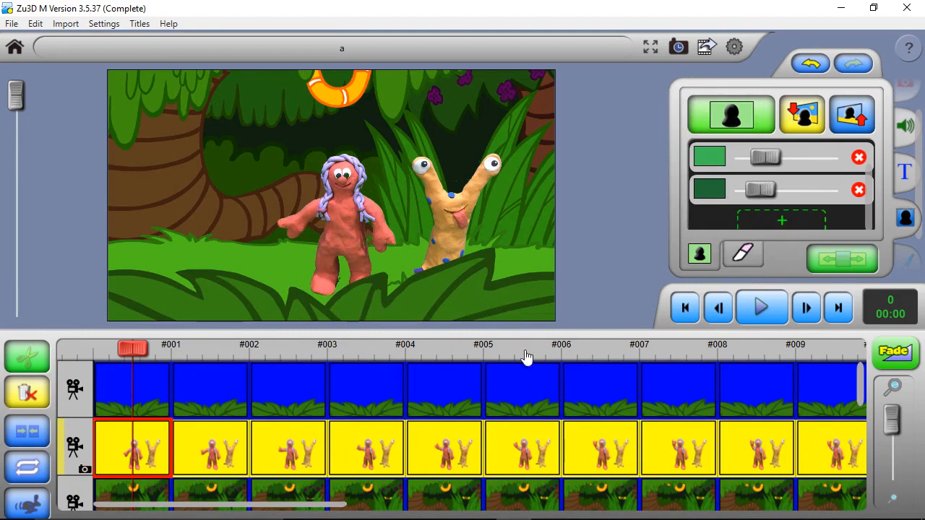
{"action": "left_click", "coordinate": [760, 309]}
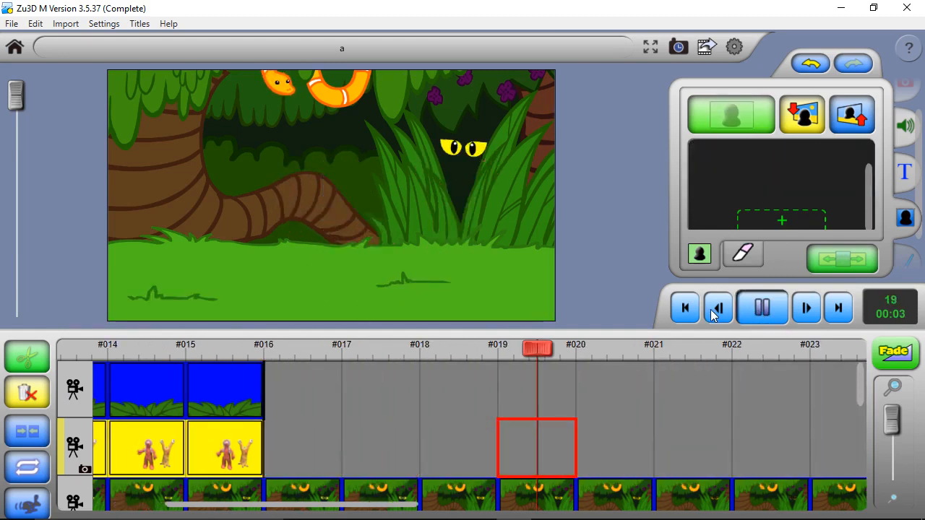
{"action": "left_click", "coordinate": [763, 307]}
Split the jungle background clip at frame 16, where the figures' clip ends, and delete the excess part after it
{"action": "left_click_drag", "start_coordinate": [892, 419], "coordinate": [891, 448]}
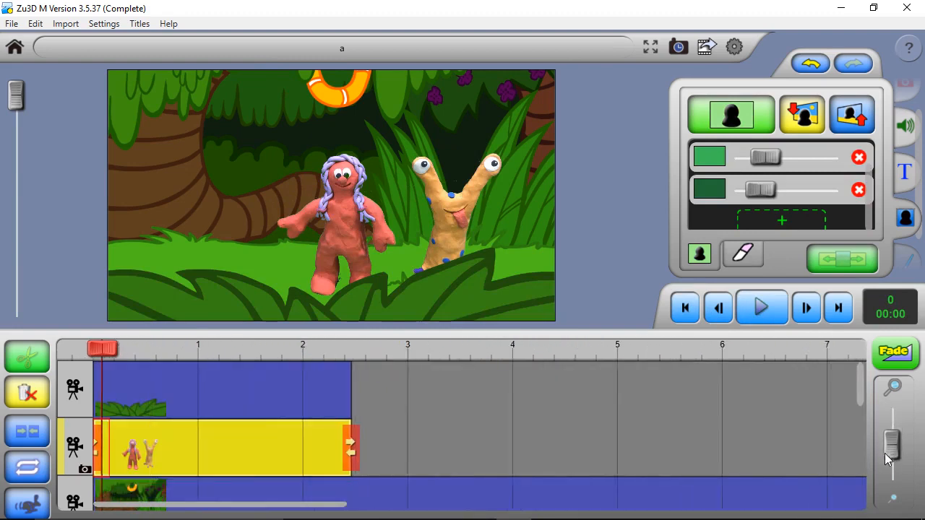
{"action": "left_click_drag", "start_coordinate": [113, 361], "coordinate": [494, 350]}
{"action": "left_click", "coordinate": [318, 491]}
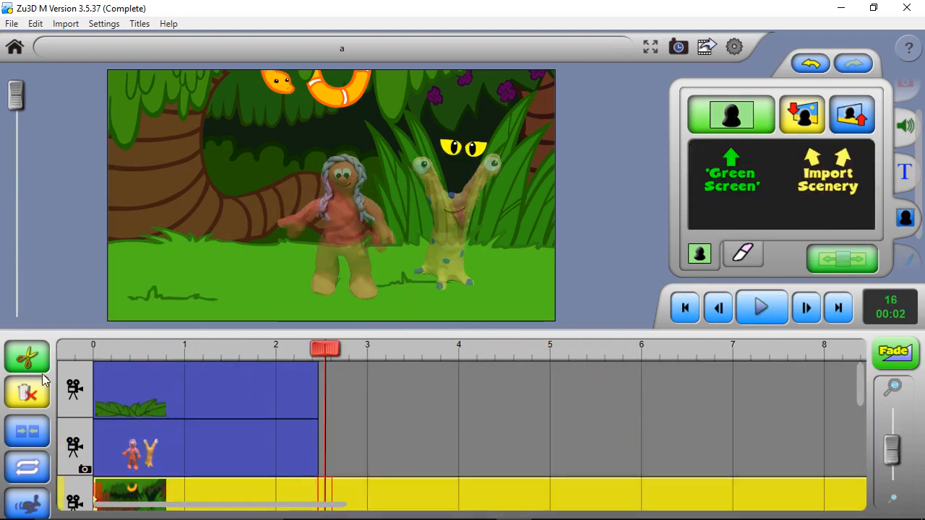
{"action": "key", "text": "ctrl+x"}
{"action": "left_click", "coordinate": [395, 496]}
{"action": "left_click", "coordinate": [22, 391]}
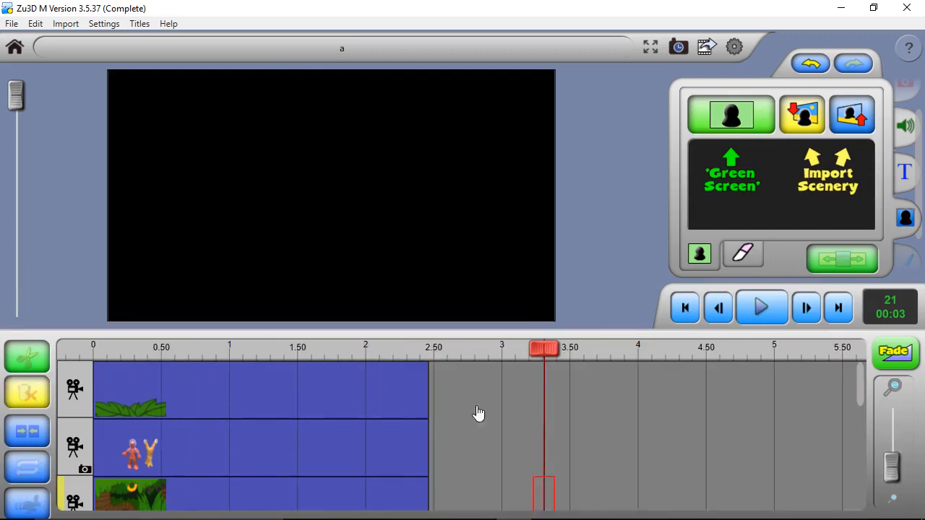